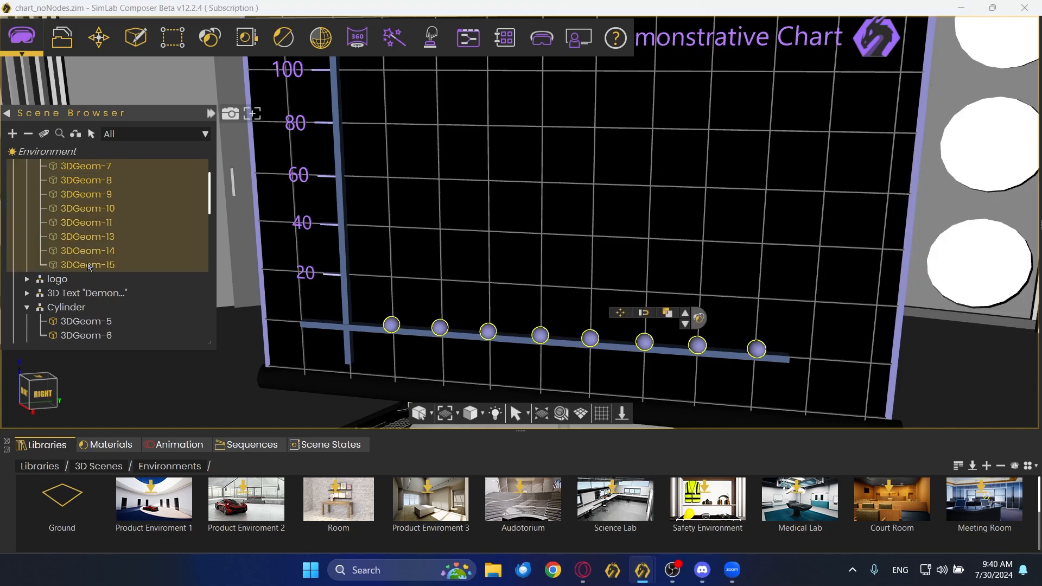
- Add an attribute named chartPoint to all eight selected chart spheres
key("ctrl+shift+a")
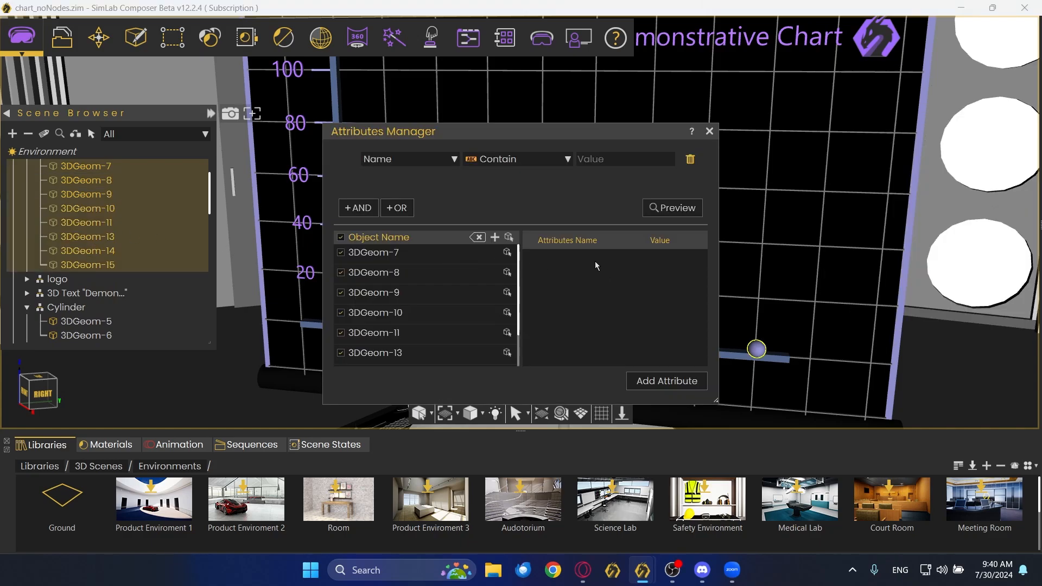
left_click(647, 381)
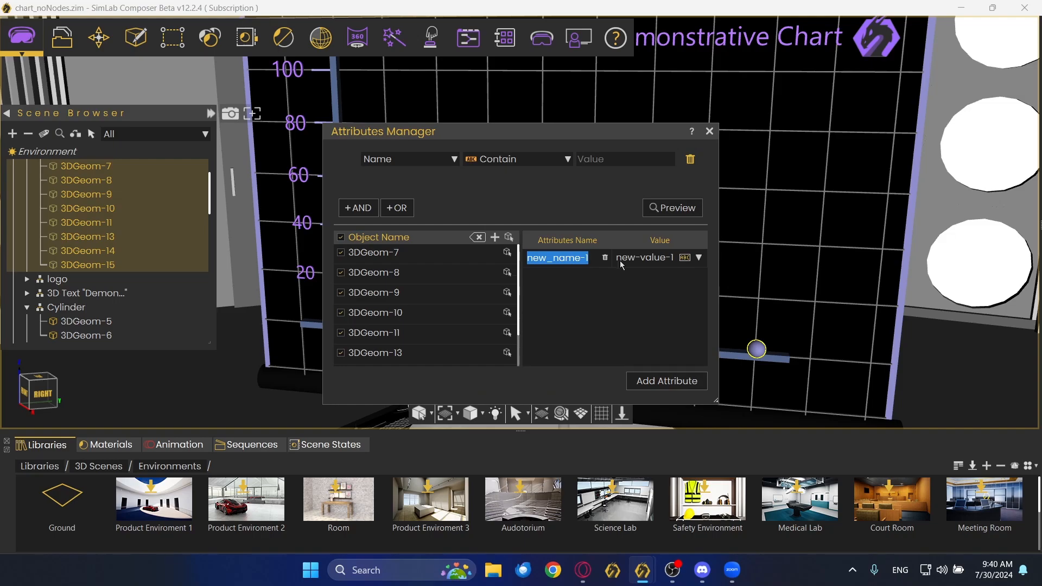
type("chartPo")
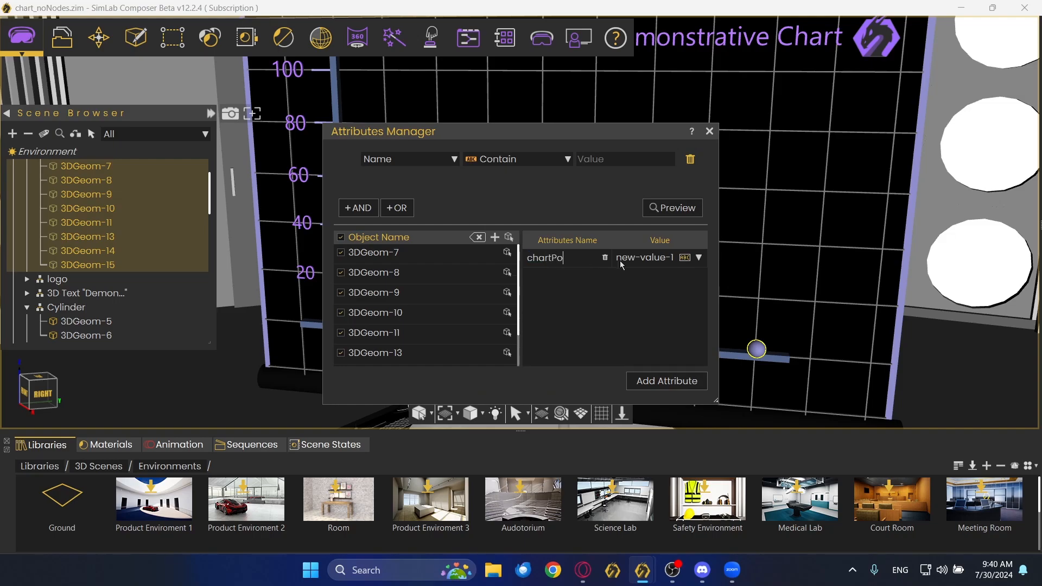
type("int")
left_click(710, 131)
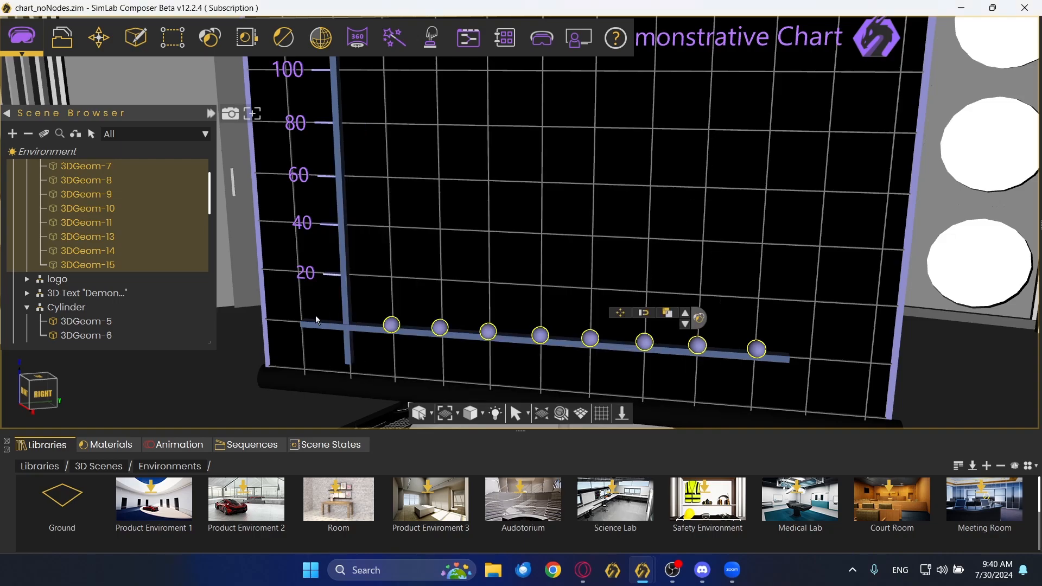
- Make chartPoint a number on the first three spheres along the axis, numbering them consecutively up to 2 on the third
left_click(388, 328)
left_click(911, 285)
left_click(1021, 237)
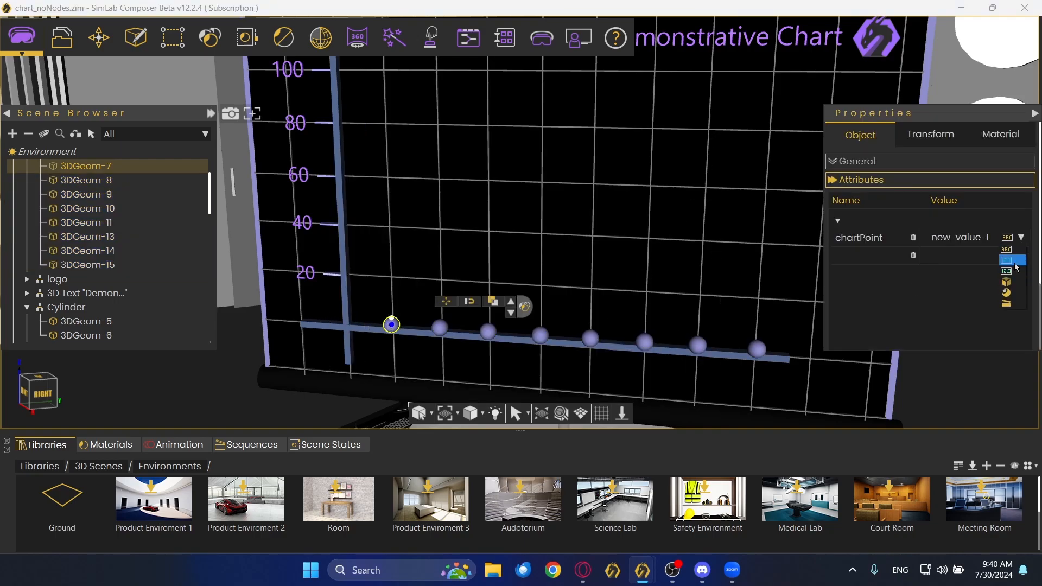
left_click(1013, 262)
double_click(961, 236)
type("1")
left_click(439, 328)
left_click(1021, 238)
left_click(1013, 260)
double_click(960, 238)
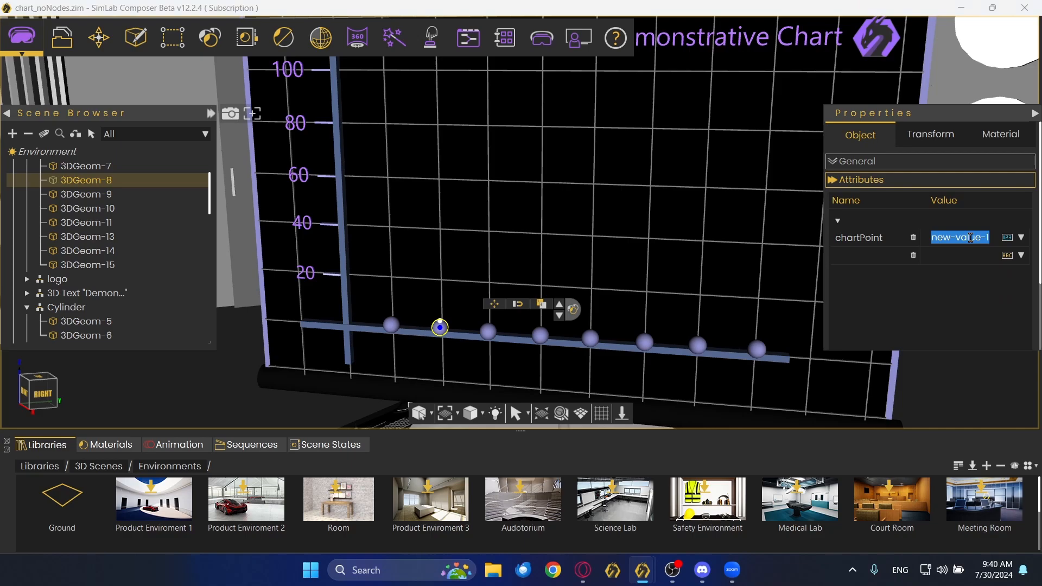
type("2")
left_click(488, 332)
left_click(1020, 237)
left_click(1013, 261)
double_click(960, 237)
type("3")
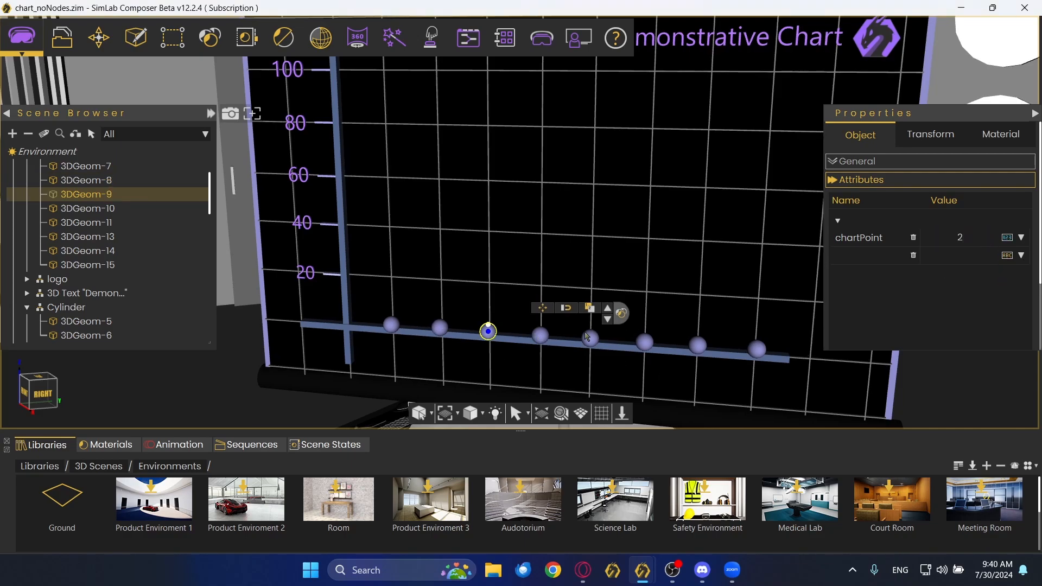
- Make chartPoint a number on the fourth and fifth spheres, continuing the consecutive numbering to 4 on the fifth
left_click(540, 335)
left_click(1021, 238)
left_click(1013, 261)
double_click(961, 237)
type("4")
left_click(590, 338)
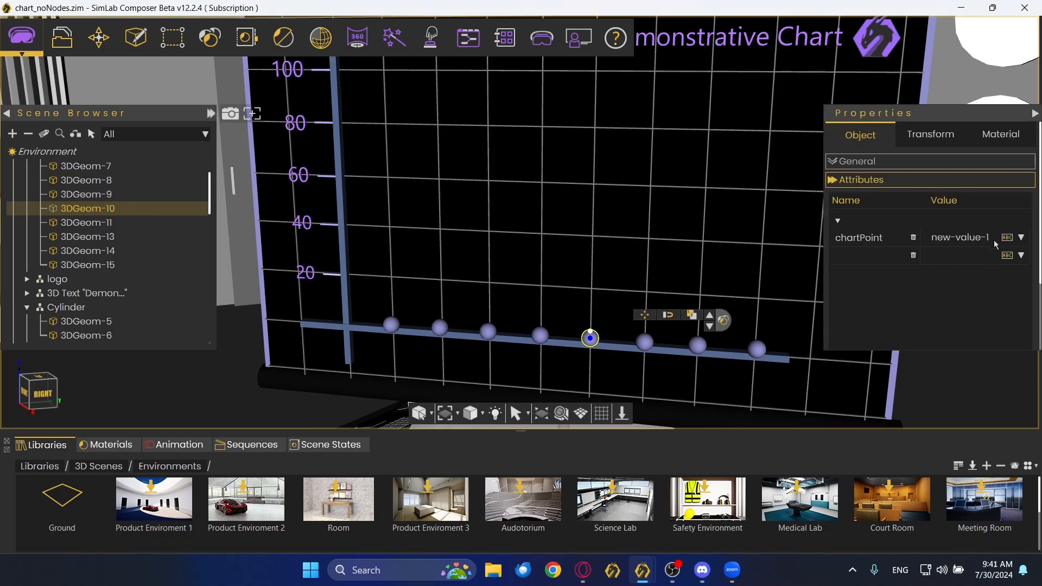
left_click(1021, 238)
left_click(1013, 260)
double_click(961, 237)
type("4")
- Make chartPoint a number on the sixth and seventh spheres, with values 5 and 6
left_click(645, 342)
left_click(1021, 237)
left_click(1014, 262)
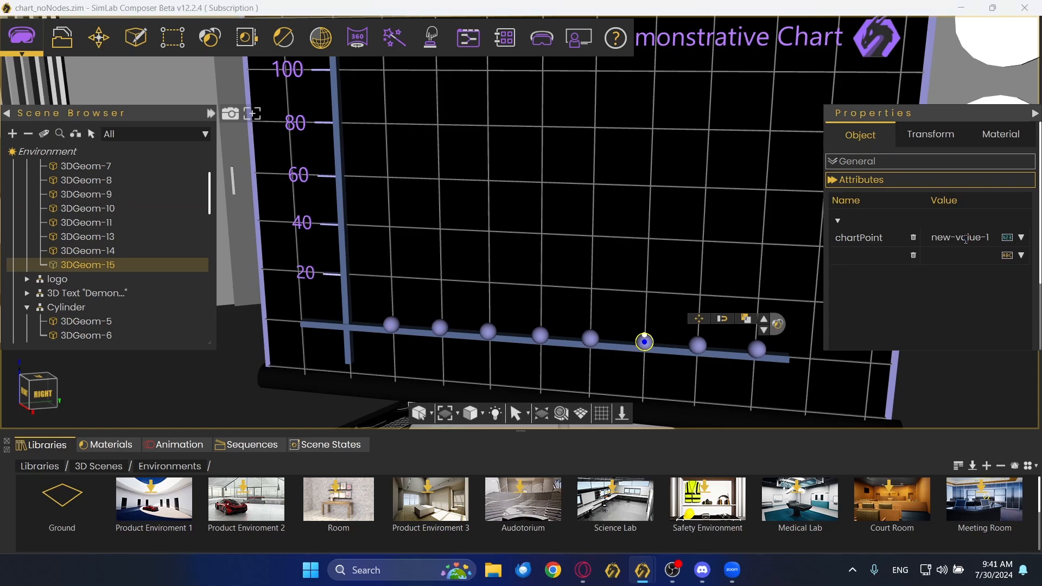
double_click(964, 237)
type("5")
left_click(698, 345)
left_click(1021, 238)
left_click(1013, 260)
double_click(961, 237)
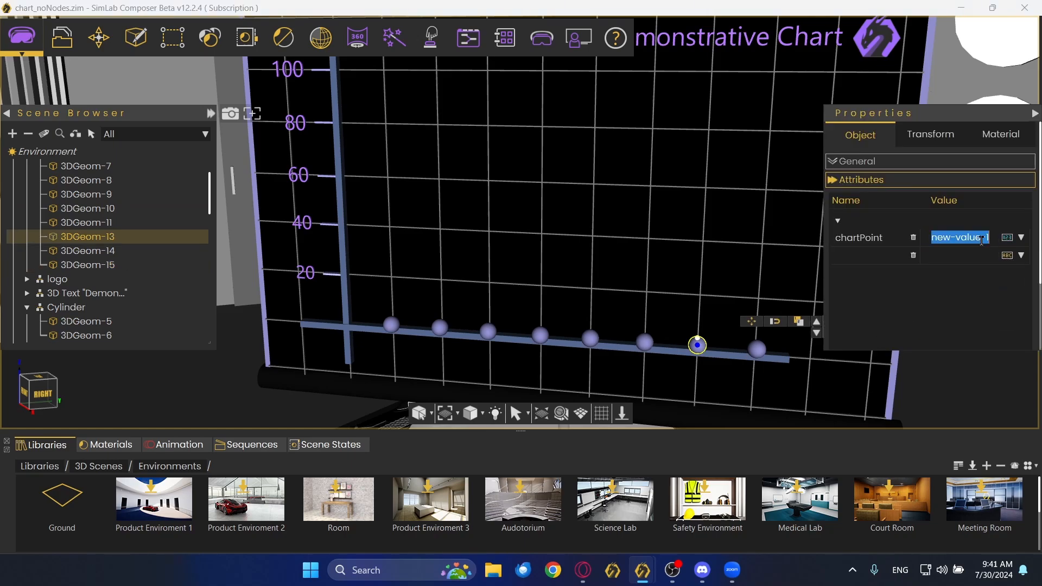
type("6")
- Make chartPoint a number on the eighth sphere and set its value to 7
left_click(757, 349)
left_click(1021, 238)
left_click(1013, 260)
double_click(960, 237)
type("7")
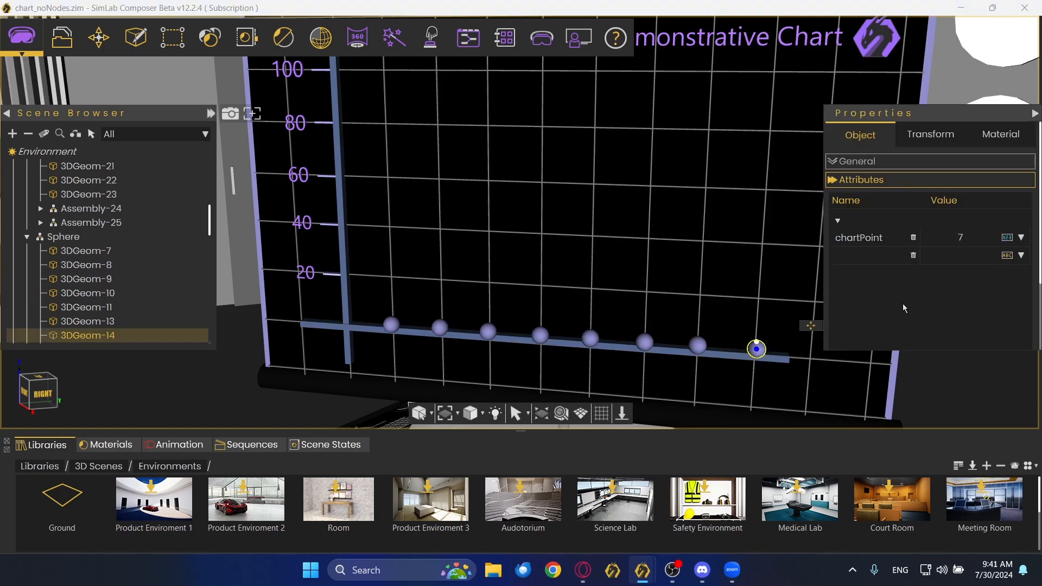
scroll(650, 222, "down", 3)
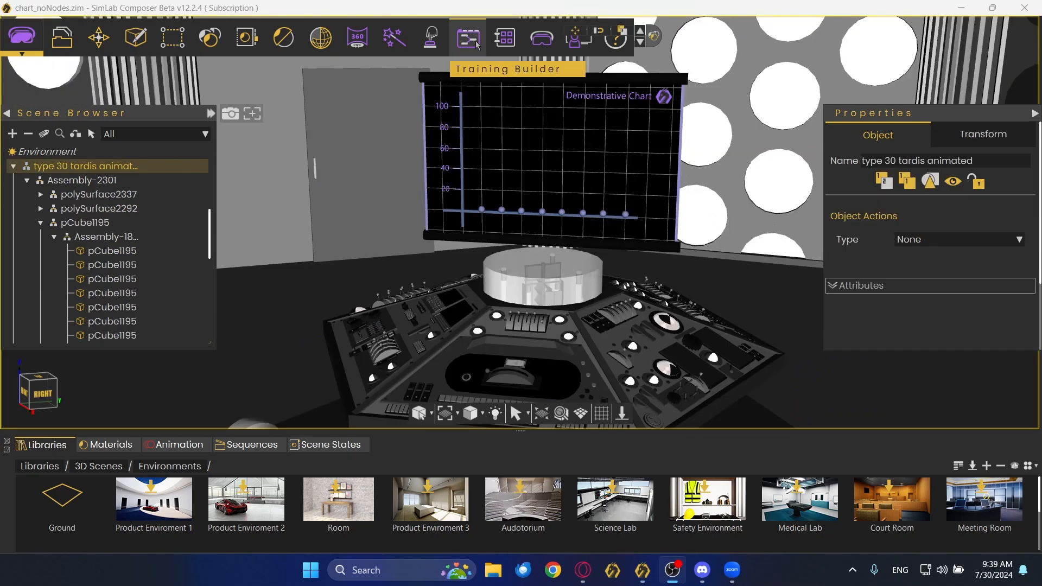
- Open the Training Builder and add a Node Triggered event to DynamicDiagram_1
left_click(476, 43)
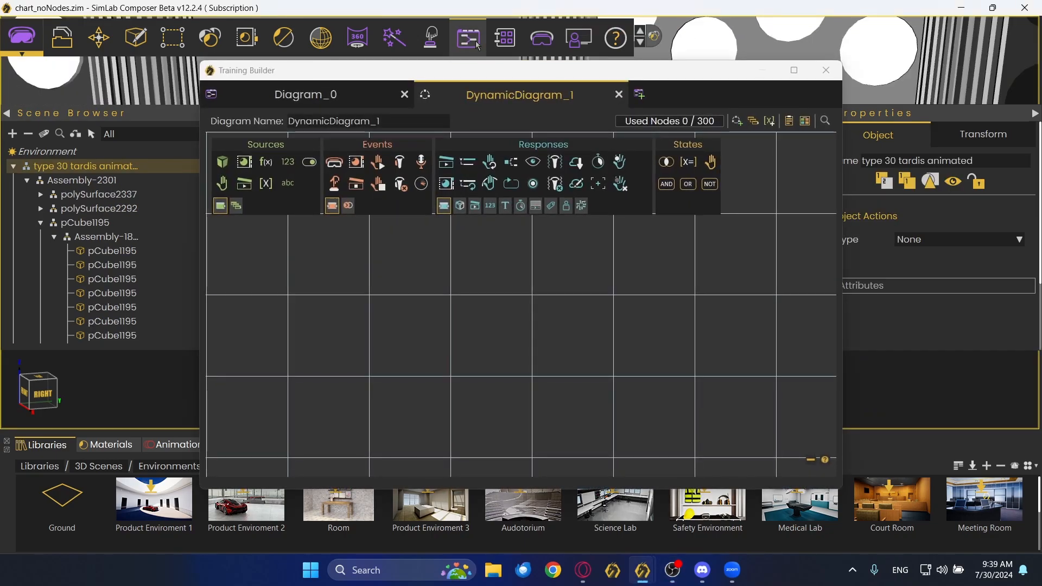
left_click_drag(485, 64, 487, 56)
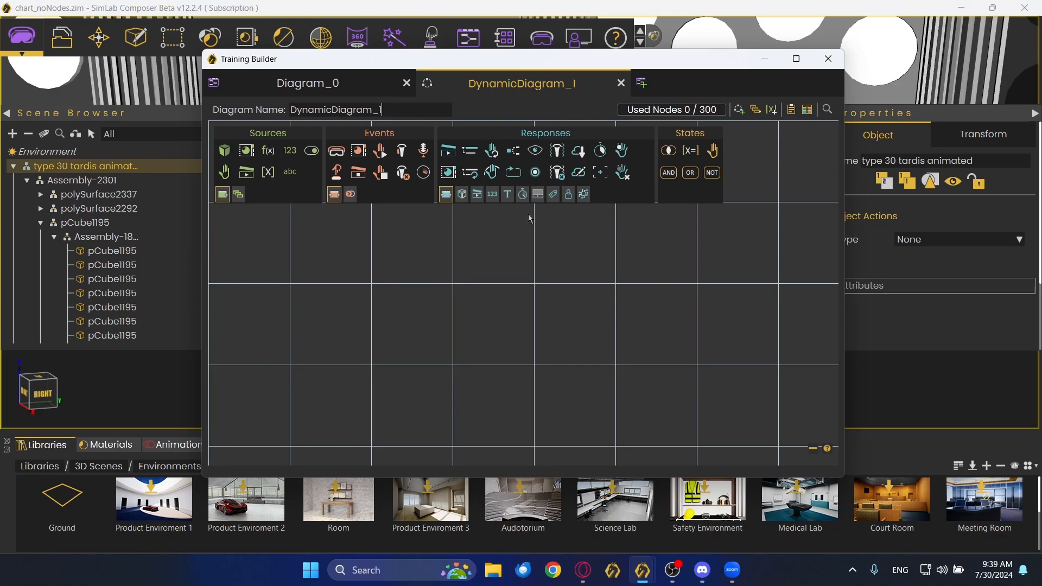
left_click_drag(342, 170, 354, 289)
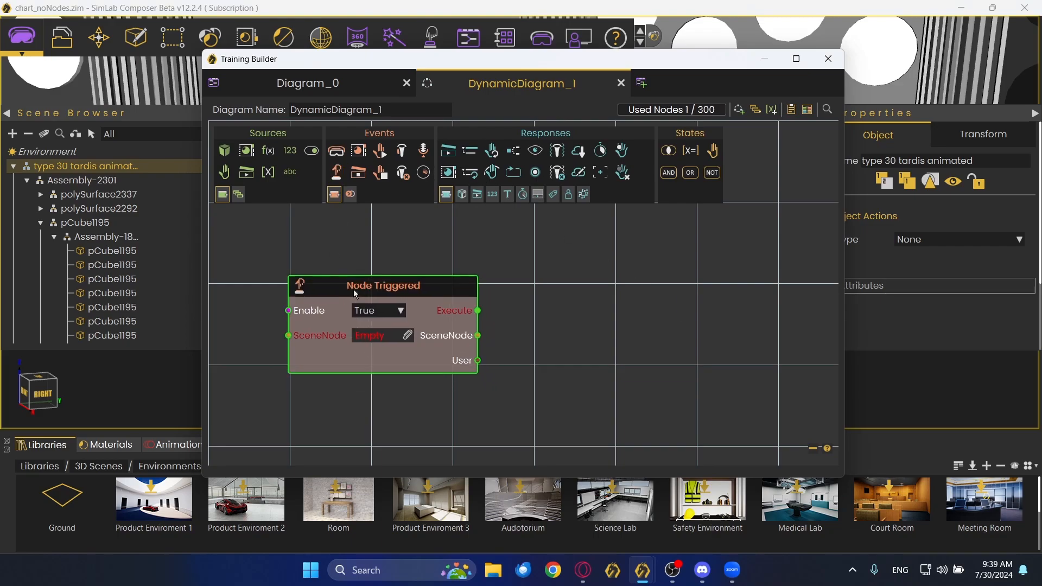
- Assign the console's button object as the scene node of the Node Triggered event
left_click_drag(379, 58, 685, 517)
left_click(461, 383)
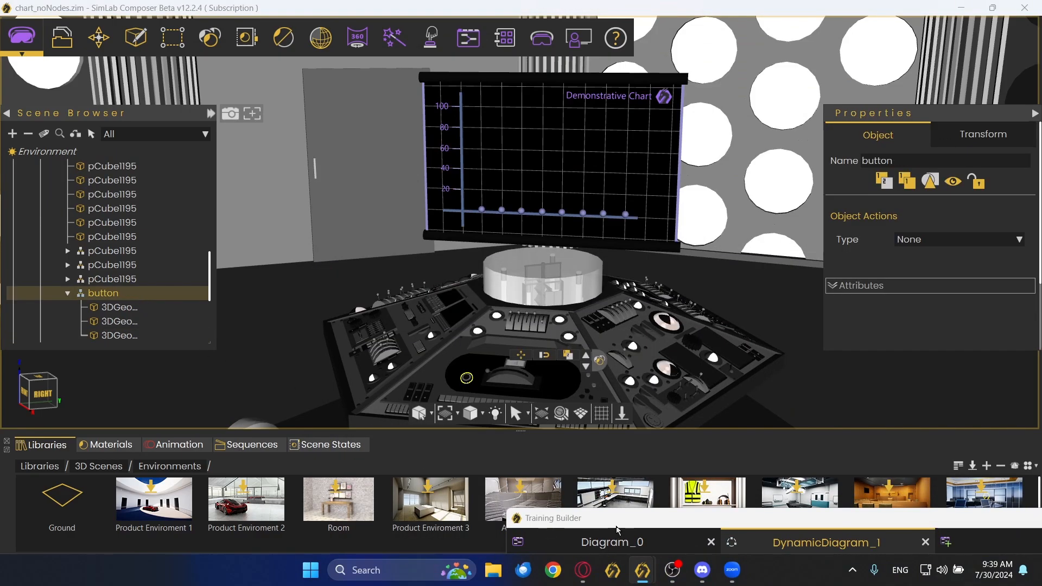
left_click_drag(619, 518, 360, 5)
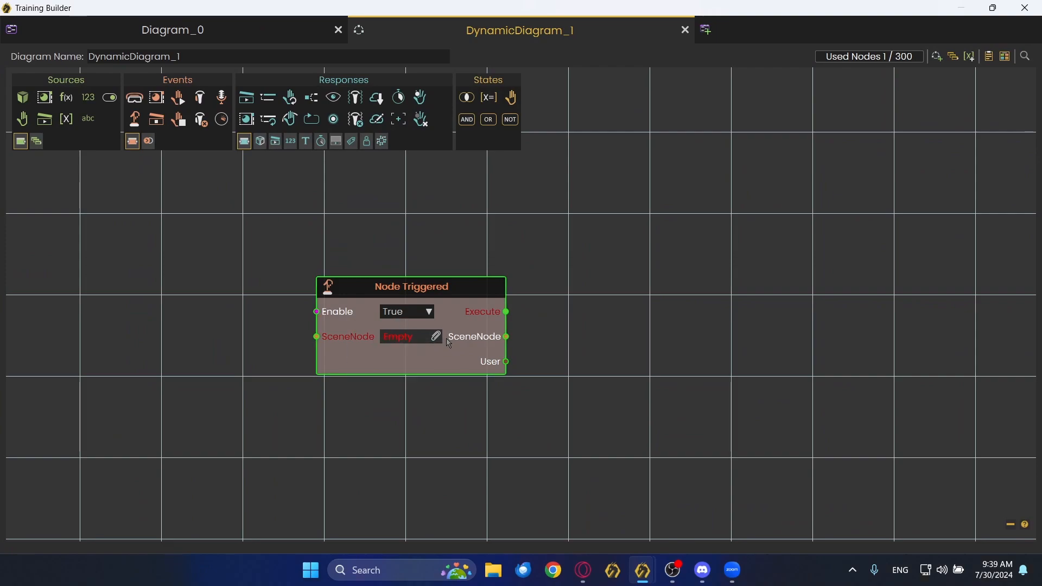
left_click_drag(460, 313, 348, 285)
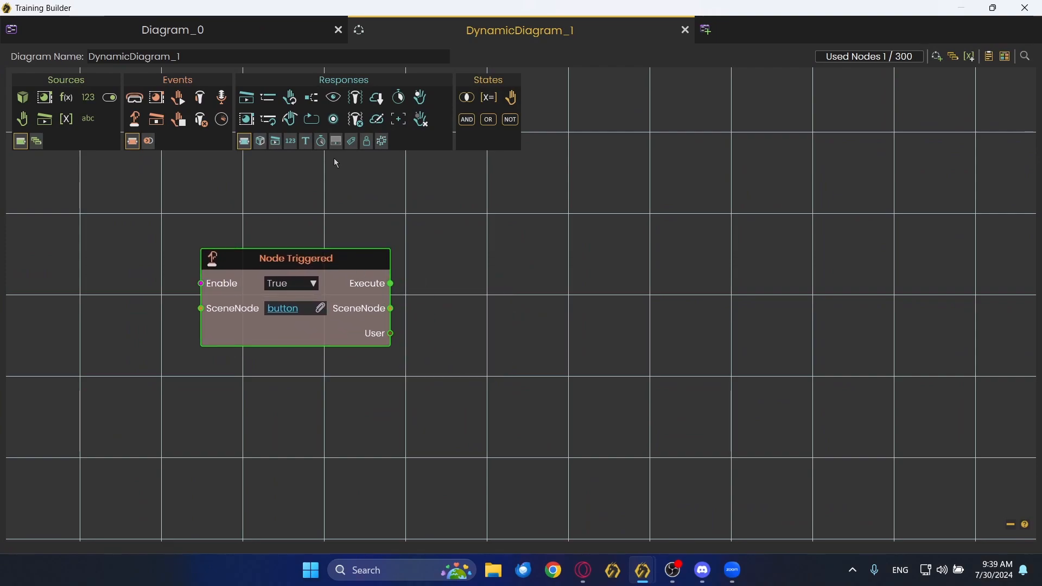
- Add an Increment Number Variable response and connect Node Triggered's Execute output to its Execute input
left_click(290, 147)
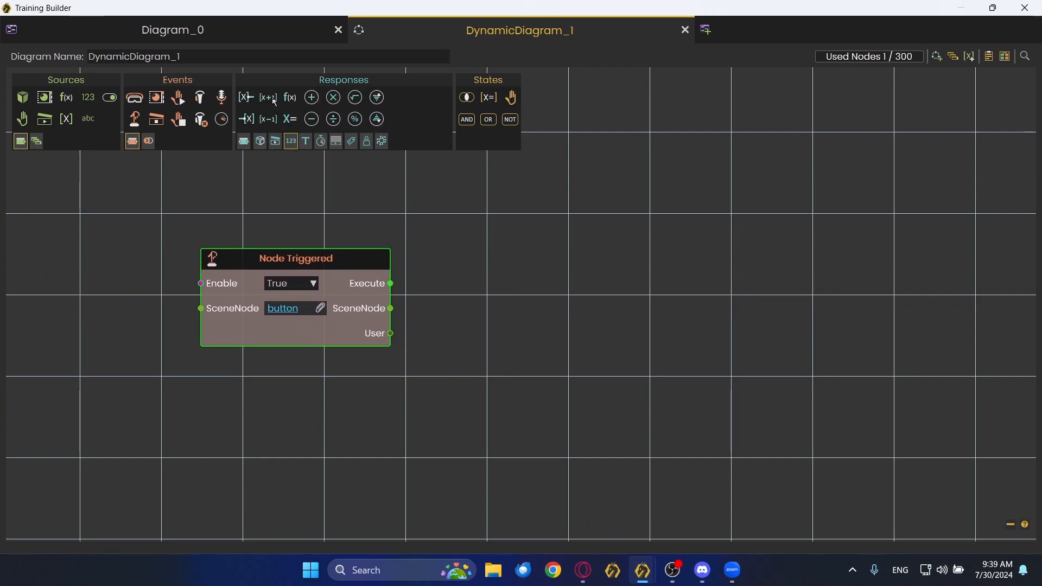
left_click_drag(542, 269, 478, 257)
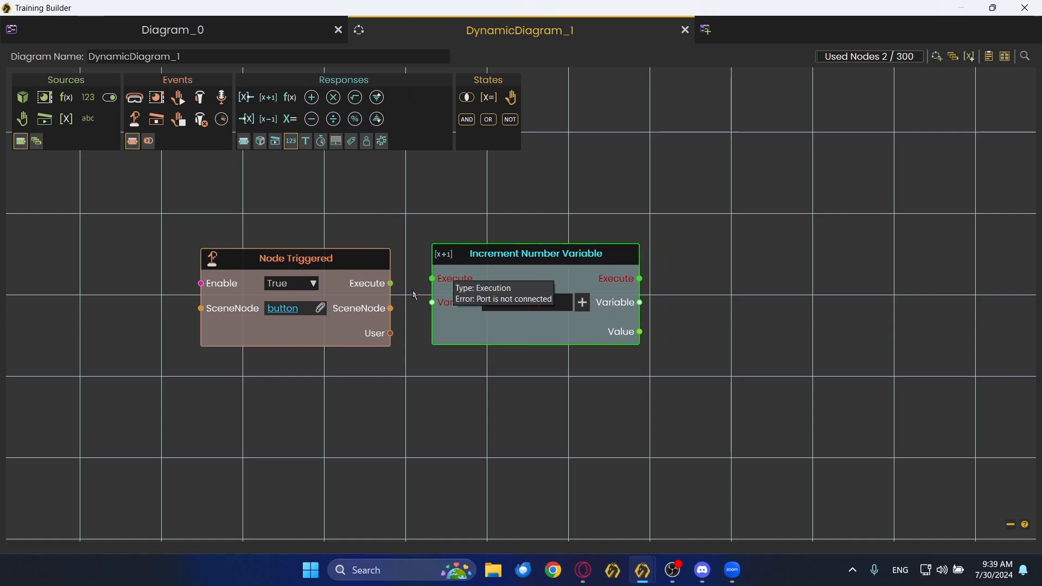
left_click_drag(389, 289, 432, 279)
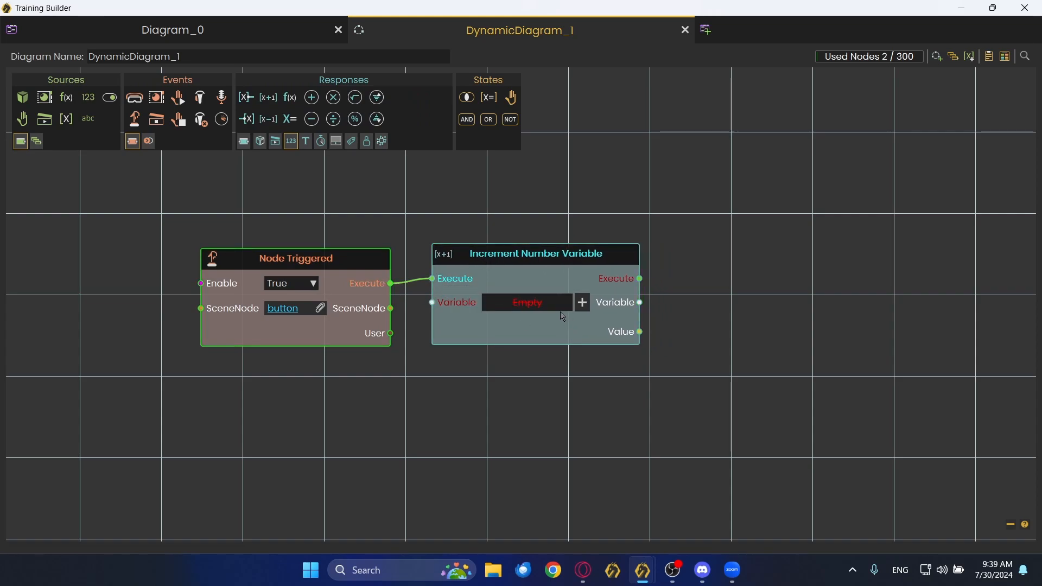
- Create a number variable named counter with initial value -1 for the increment response, and align the response with the event node
left_click(582, 304)
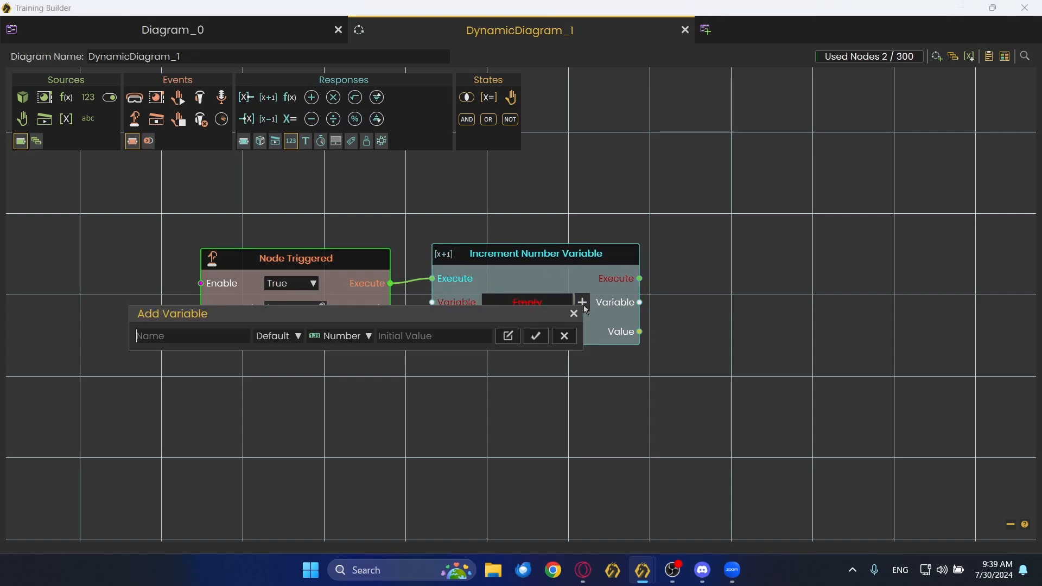
type("counter")
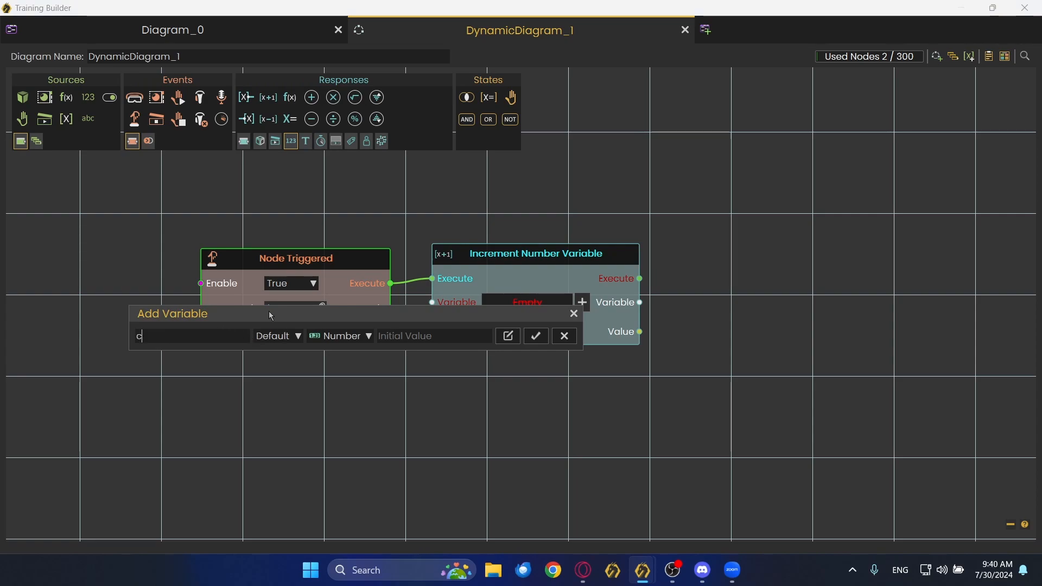
key("Tab")
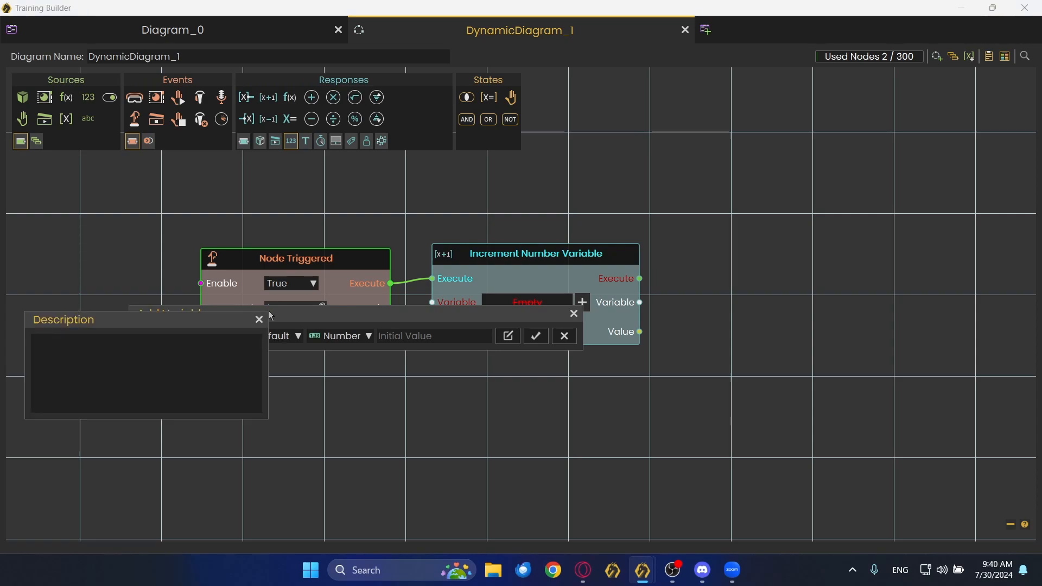
left_click(259, 321)
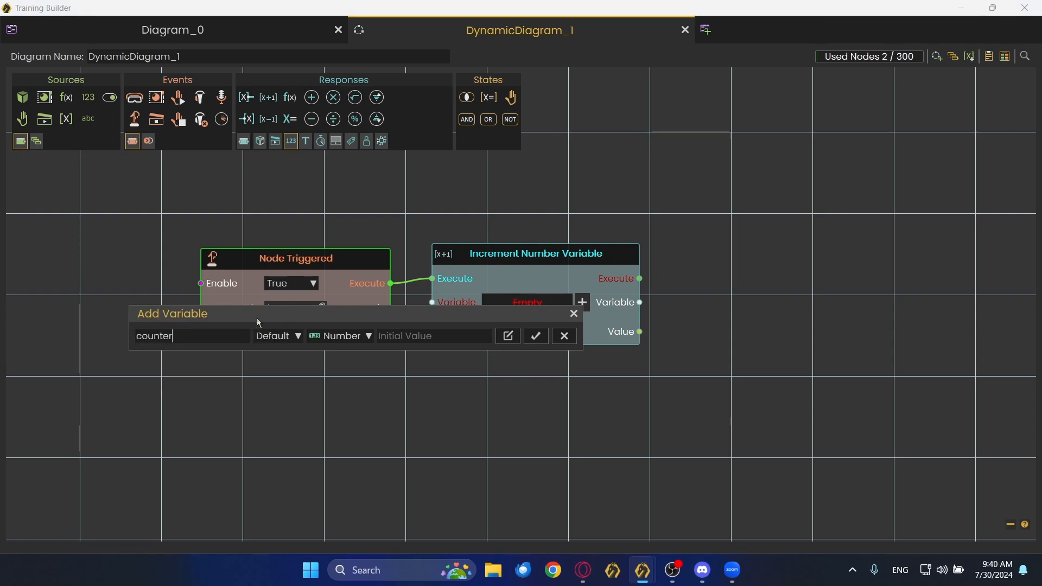
left_click(450, 342)
type("-")
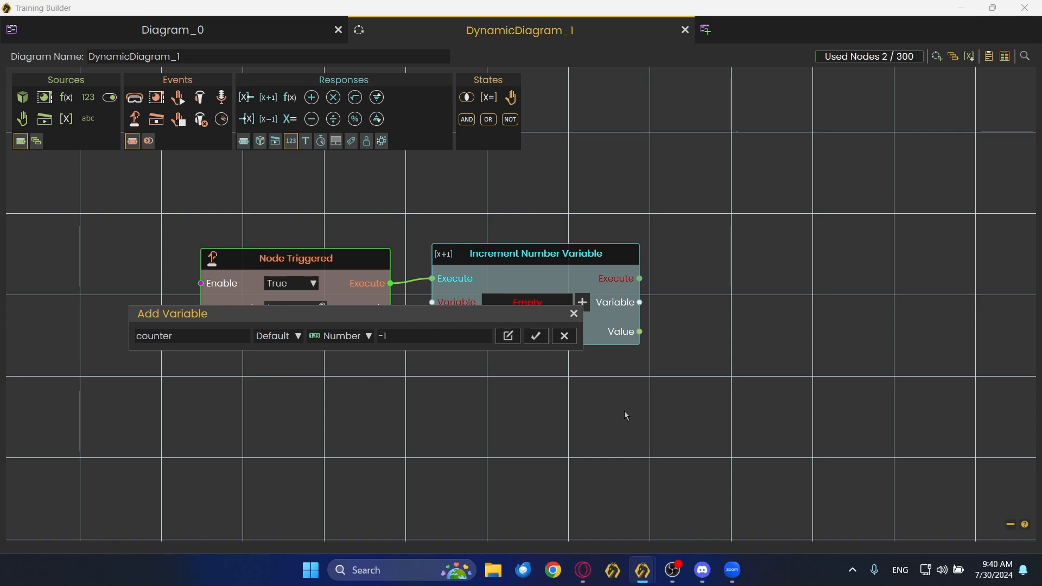
type("1")
left_click(535, 335)
left_click_drag(516, 337, 519, 343)
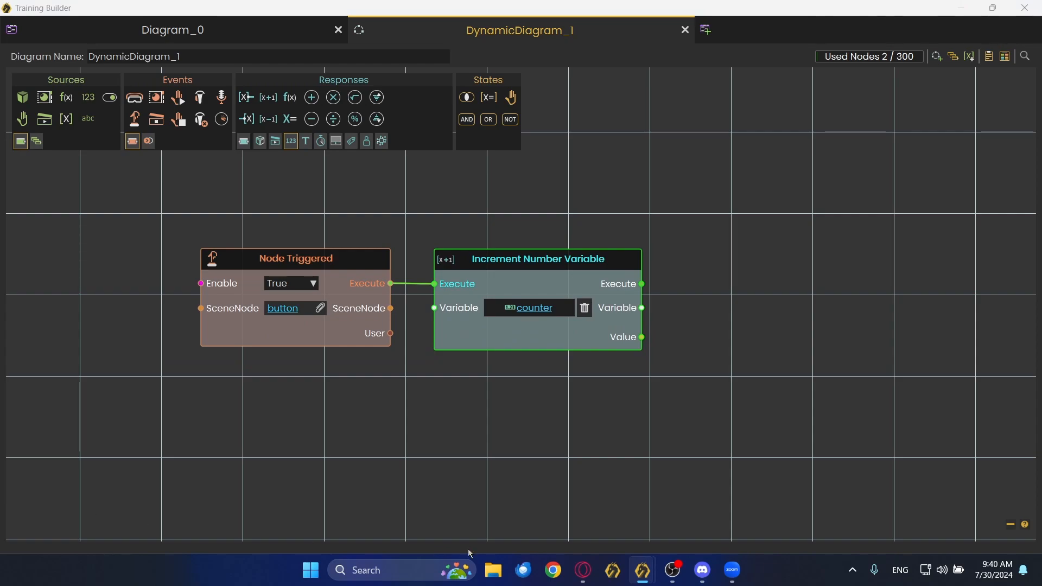
- Add a scene node query source below the Increment Number Variable node
left_click_drag(918, 246, 777, 257)
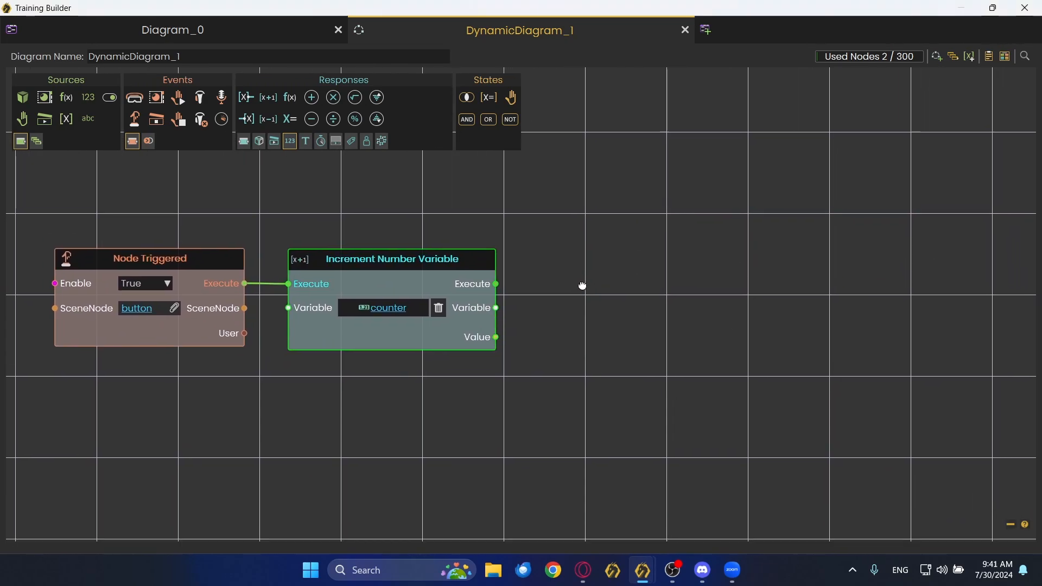
left_click(36, 142)
left_click_drag(22, 100, 244, 448)
left_click_drag(398, 444, 393, 413)
- Set the query to scene nodes whose attribute name contains chartPoint, and position the query node below the increment node
left_click(384, 404)
left_click(459, 248)
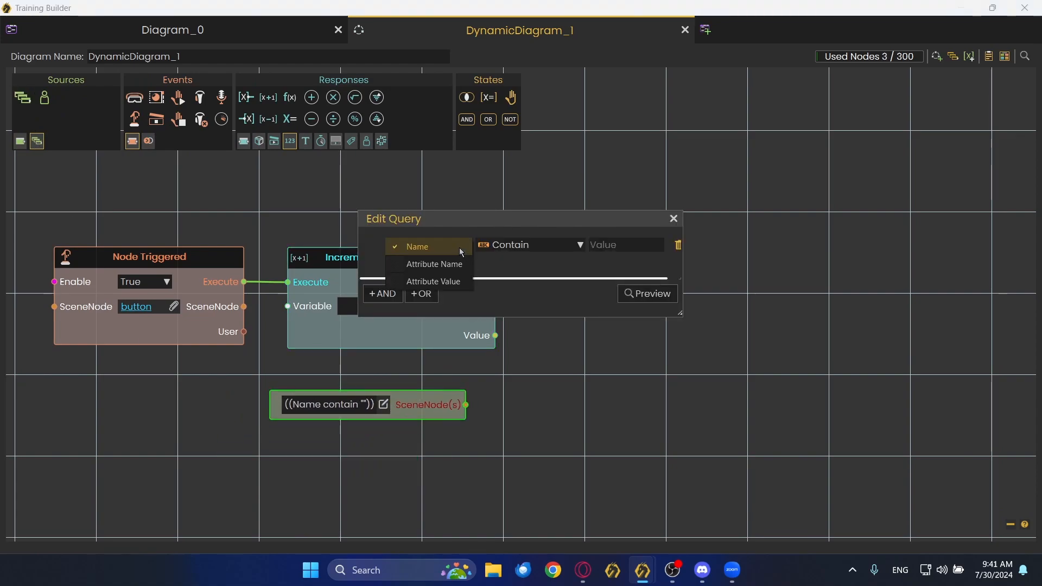
left_click(450, 264)
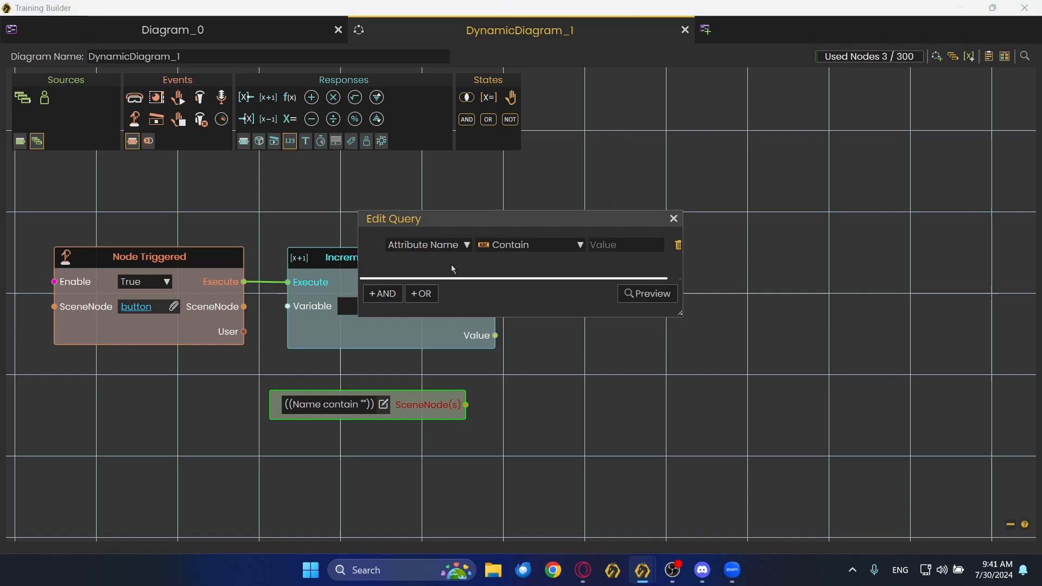
left_click(604, 241)
type("chartPoint")
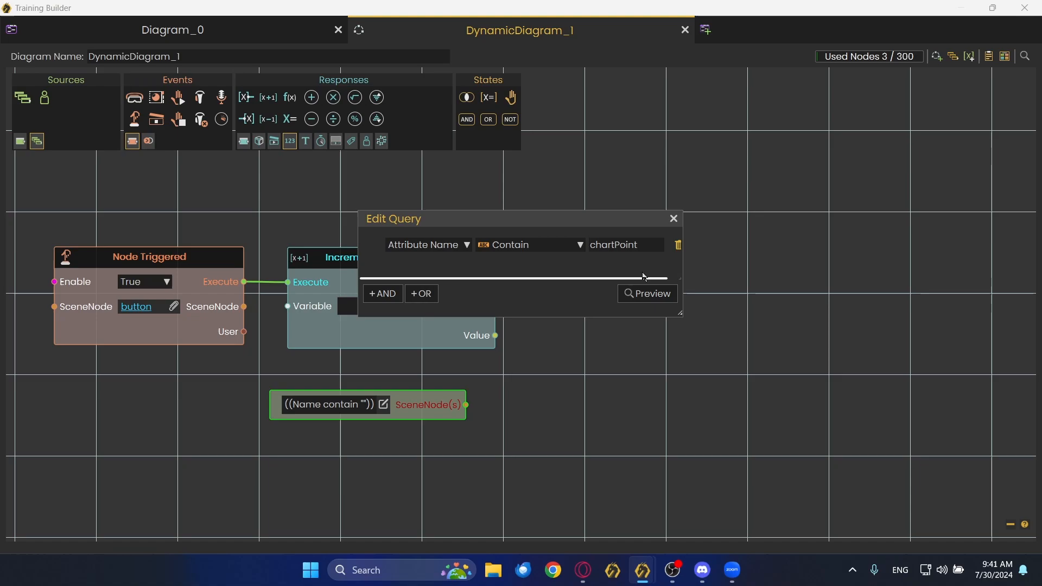
left_click(674, 219)
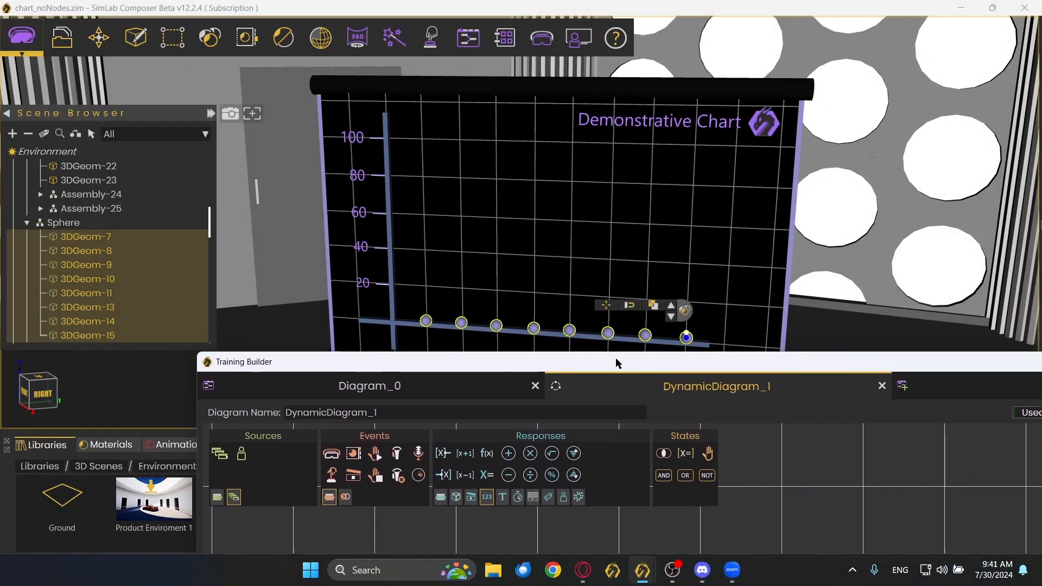
left_click_drag(616, 362, 488, 5)
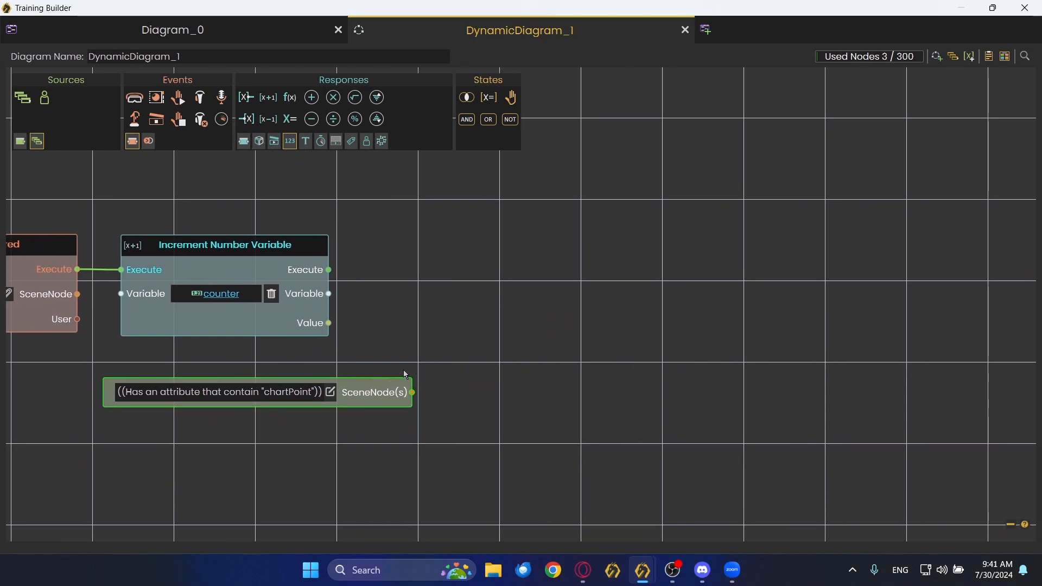
left_click_drag(406, 375, 325, 377)
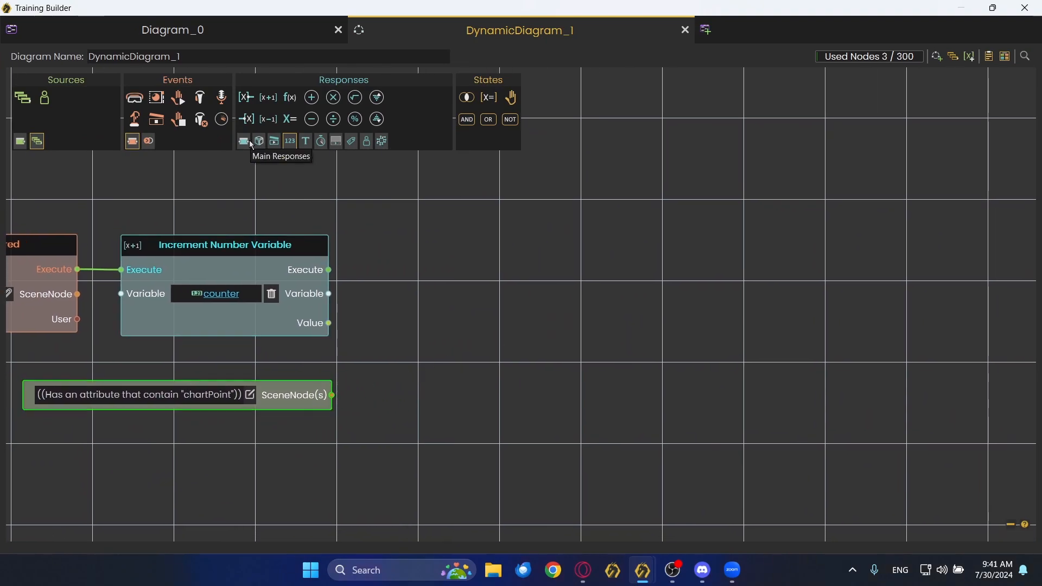
- Add a Get Node Attribute (Number) response beside the Increment Number Variable node
left_click(351, 141)
left_click_drag(245, 98, 422, 247)
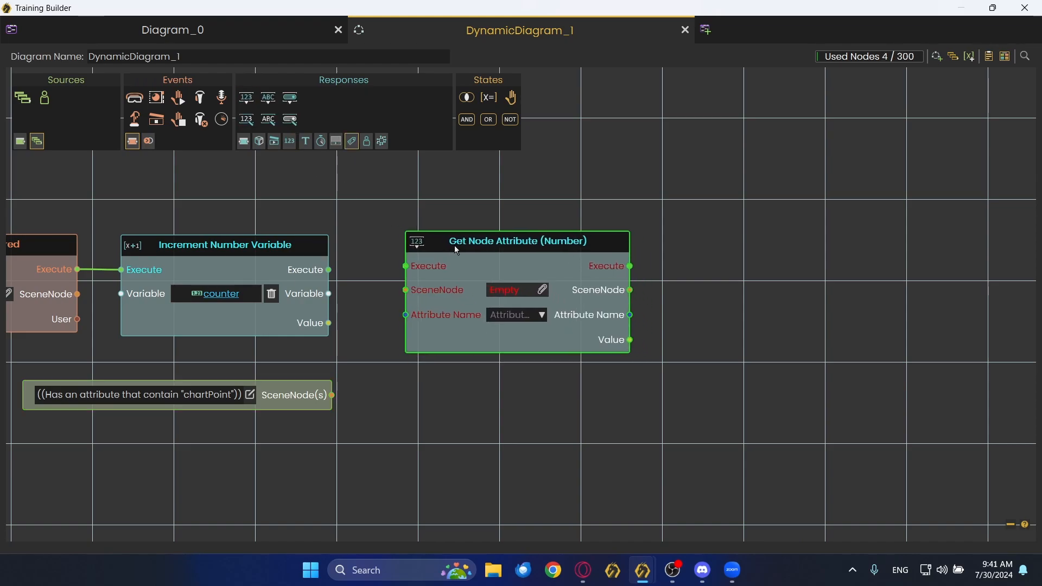
- Link the increment response's Execute and the query's scene nodes into Get Node Attribute (Number), and set its attribute name to chartPoint
left_click_drag(329, 270, 400, 265)
left_click_drag(333, 396, 399, 289)
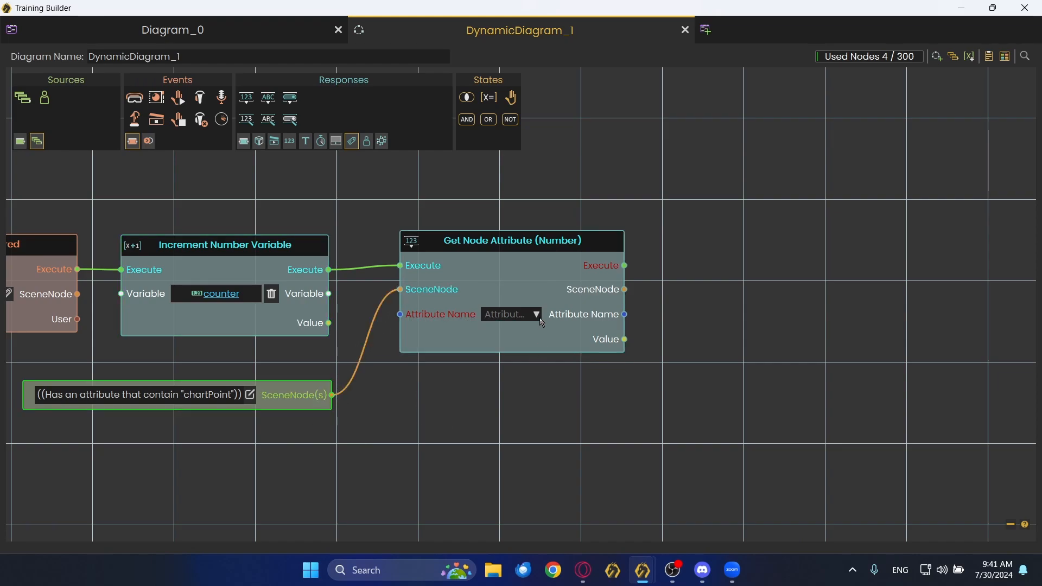
left_click(538, 315)
left_click(522, 367)
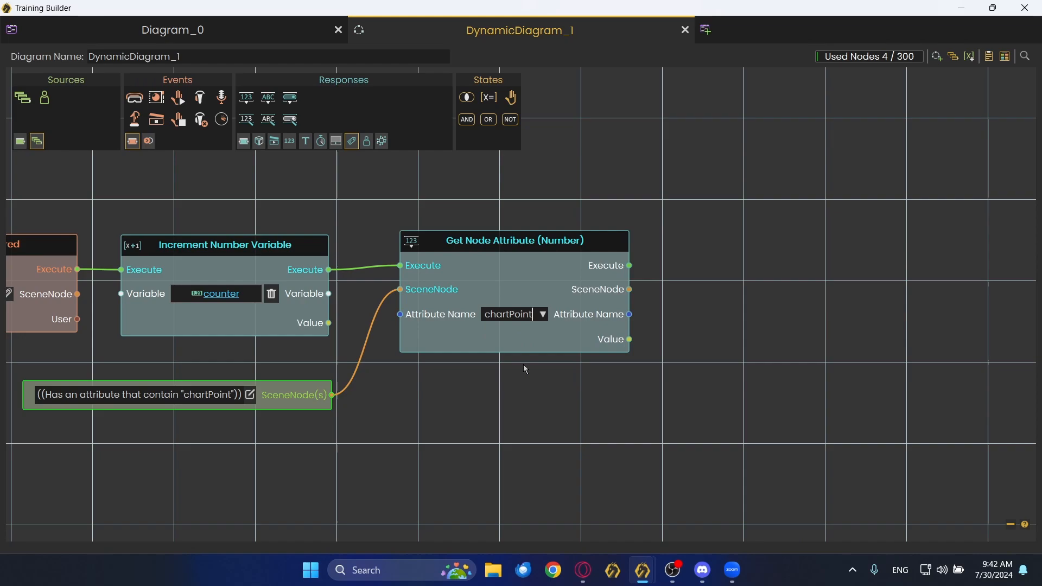
- Add a Set Number Variable response beside Get Node Attribute (Number) and link it to that node's Execute output
left_click_drag(781, 312, 551, 347)
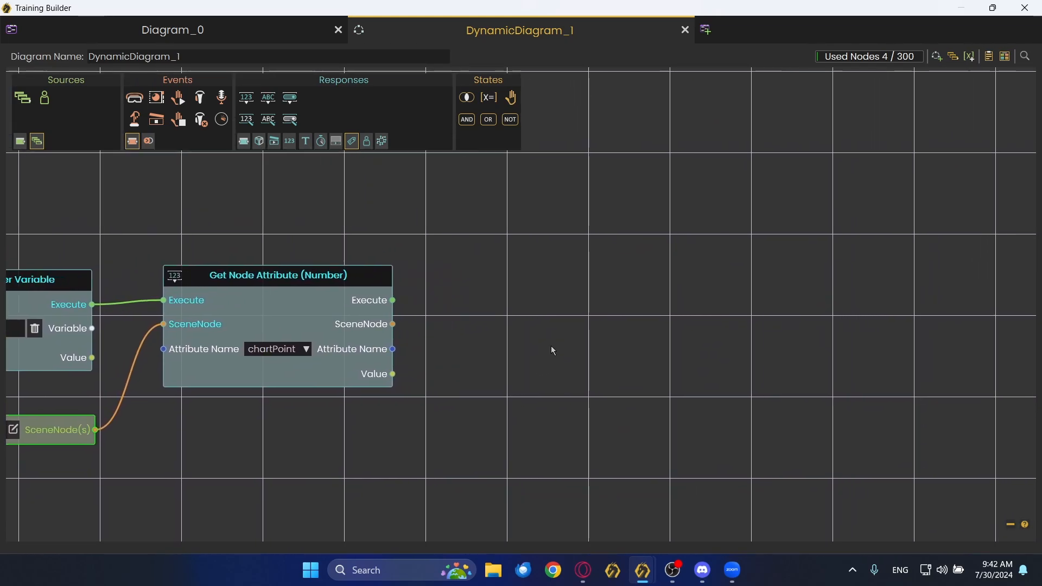
left_click(292, 142)
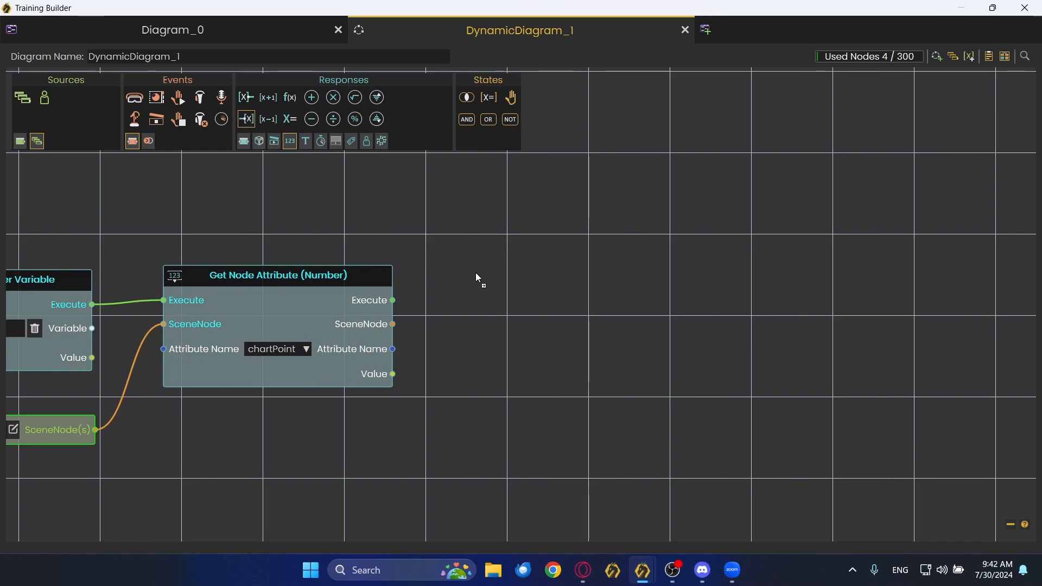
left_click_drag(478, 278, 476, 273)
left_click_drag(392, 300, 478, 308)
left_click_drag(542, 292, 509, 285)
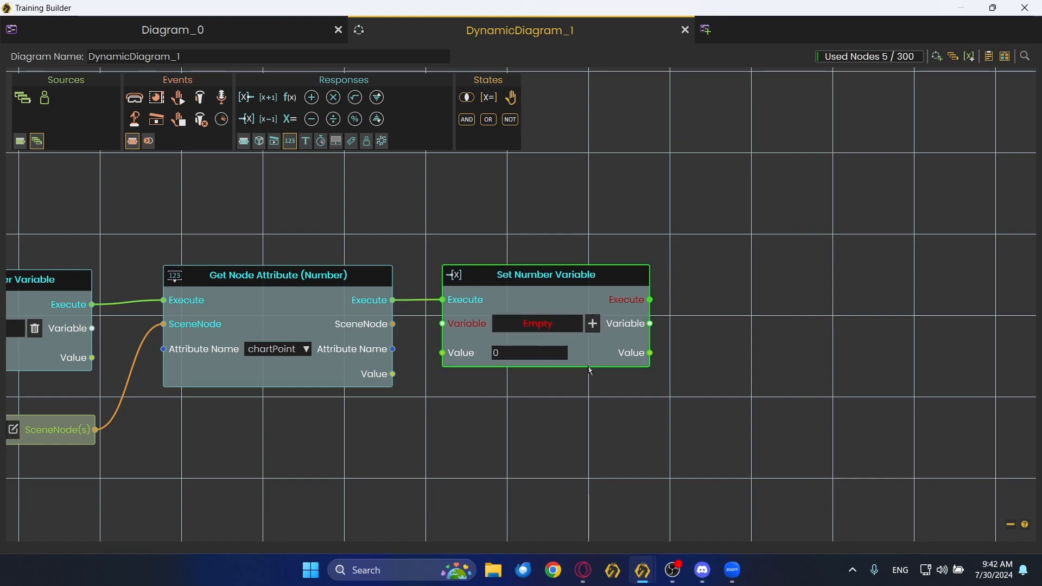
- Create a number variable named comp for Set Number Variable and feed it the Value output of Get Node Attribute (Number)
left_click(593, 325)
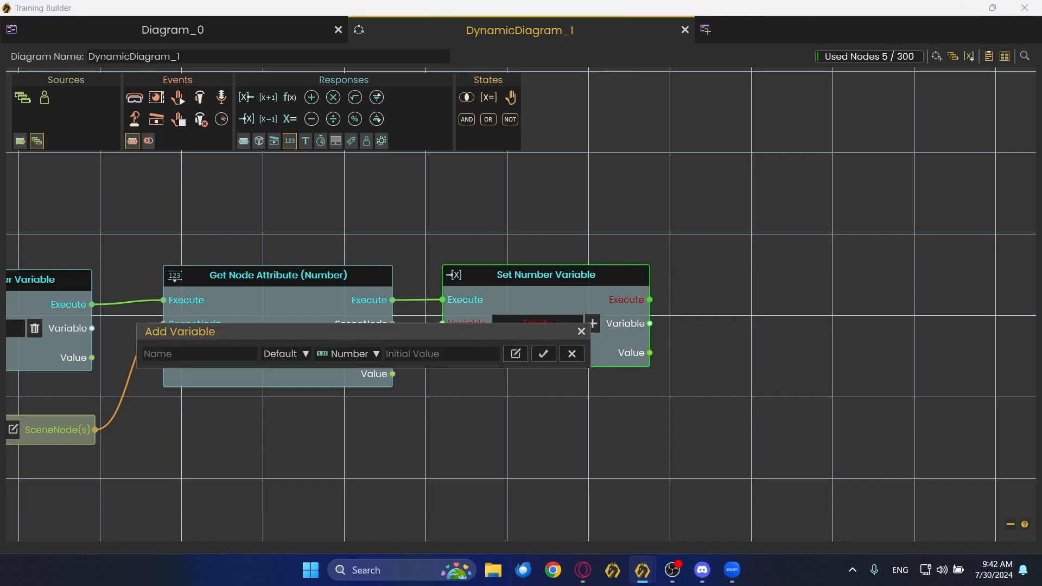
type("comp")
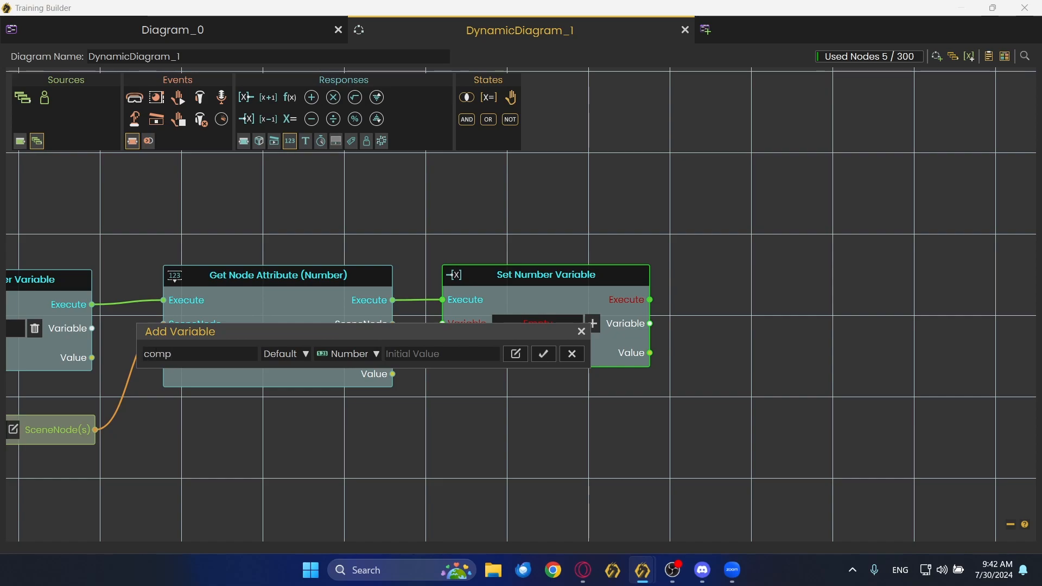
left_click(543, 354)
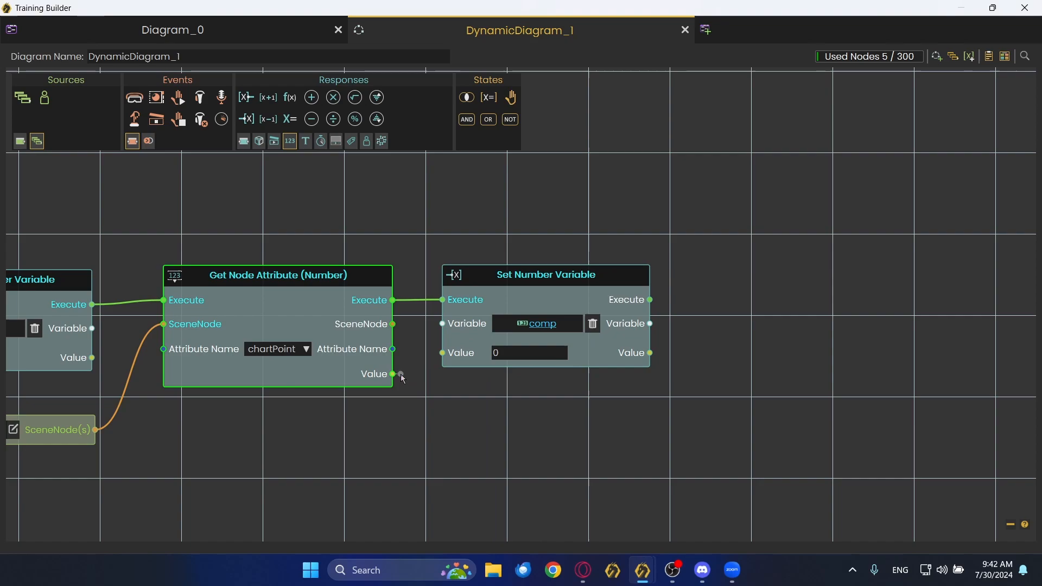
left_click_drag(393, 374, 442, 353)
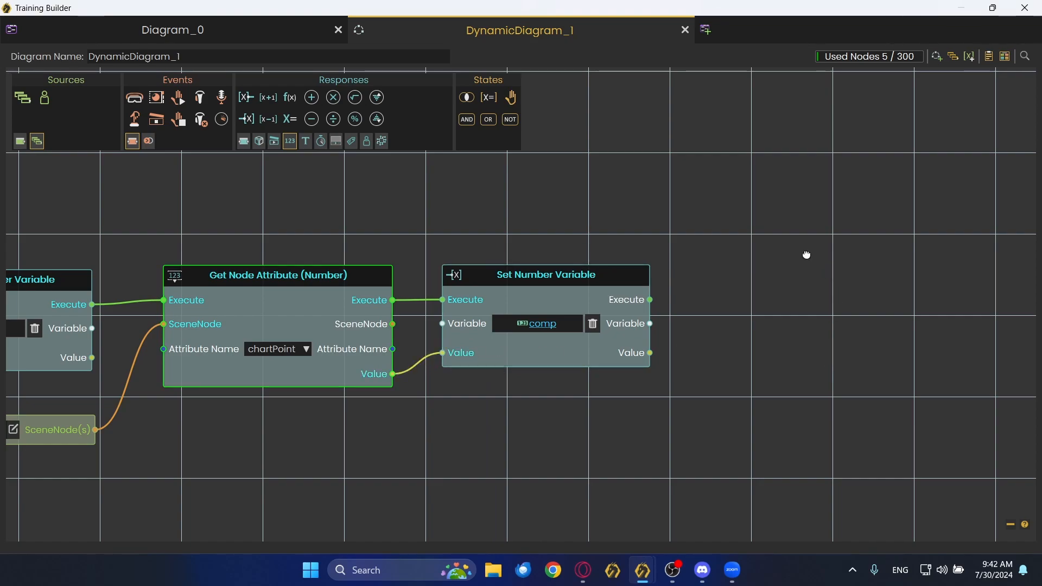
- Add a Branch on Expression response beside Set Number Variable and link it to that node's Execute output
left_click_drag(752, 254, 481, 260)
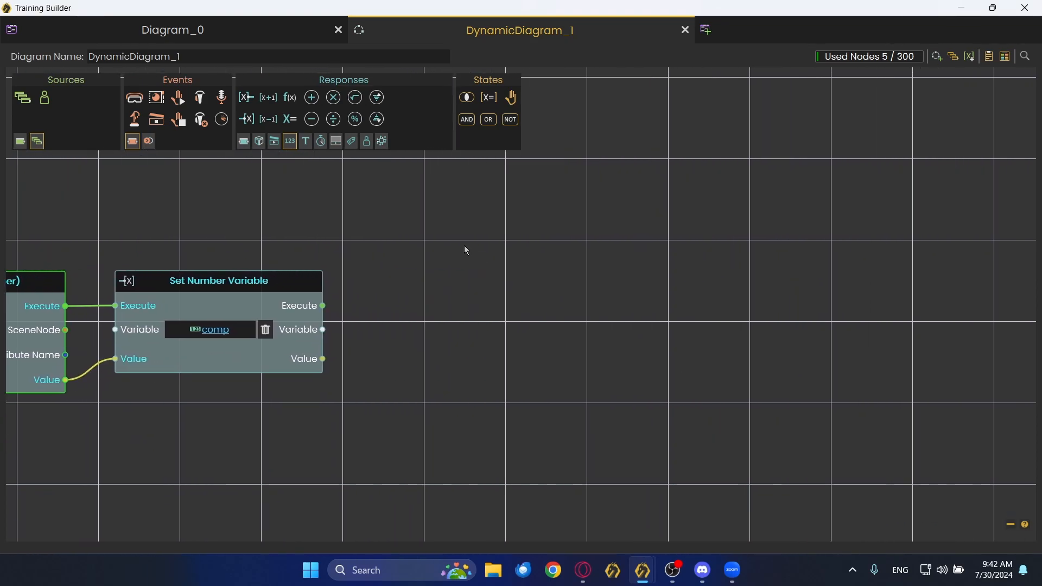
left_click(244, 142)
left_click_drag(305, 105, 395, 301)
left_click_drag(324, 306, 393, 332)
left_click_drag(466, 329, 463, 306)
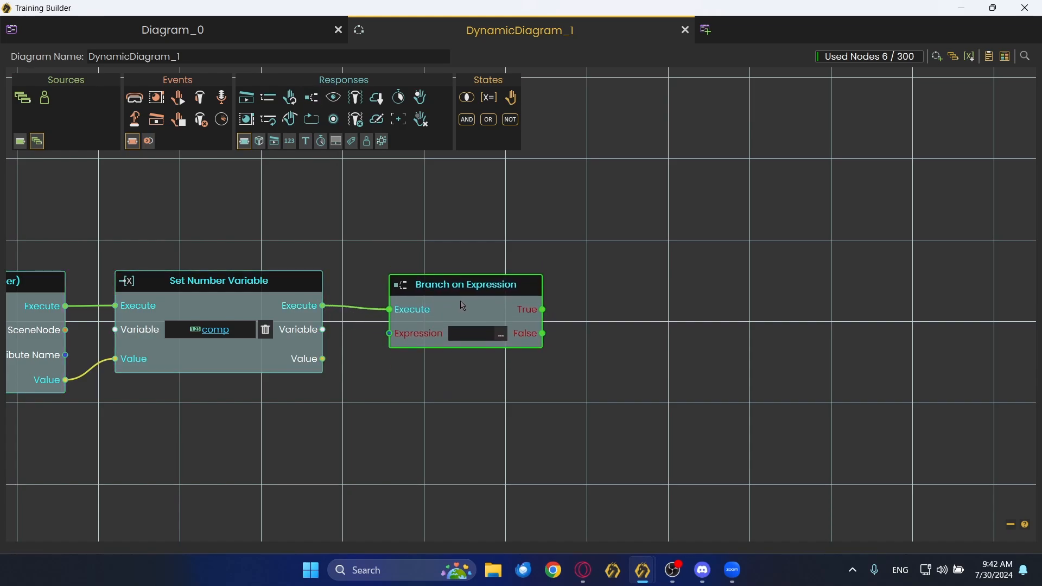
- Set the expression of the Branch on Expression node to counter==comp
type("coun")
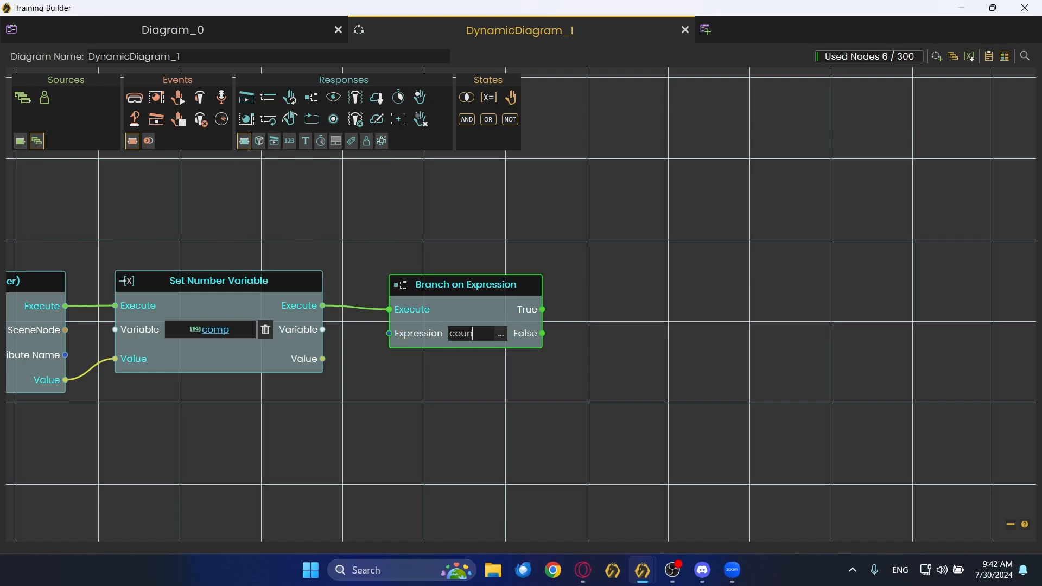
type("ter==")
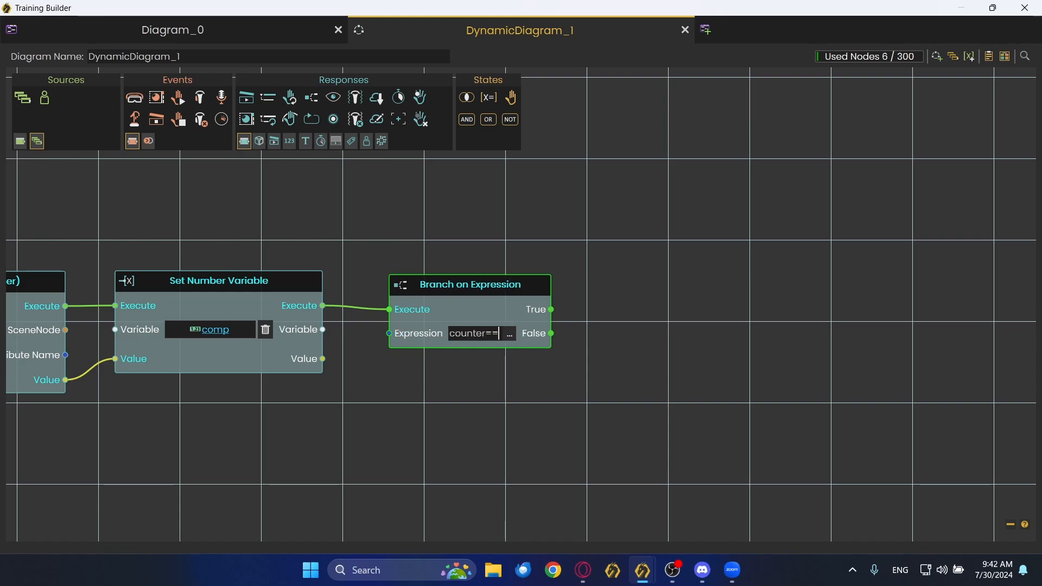
type("comp")
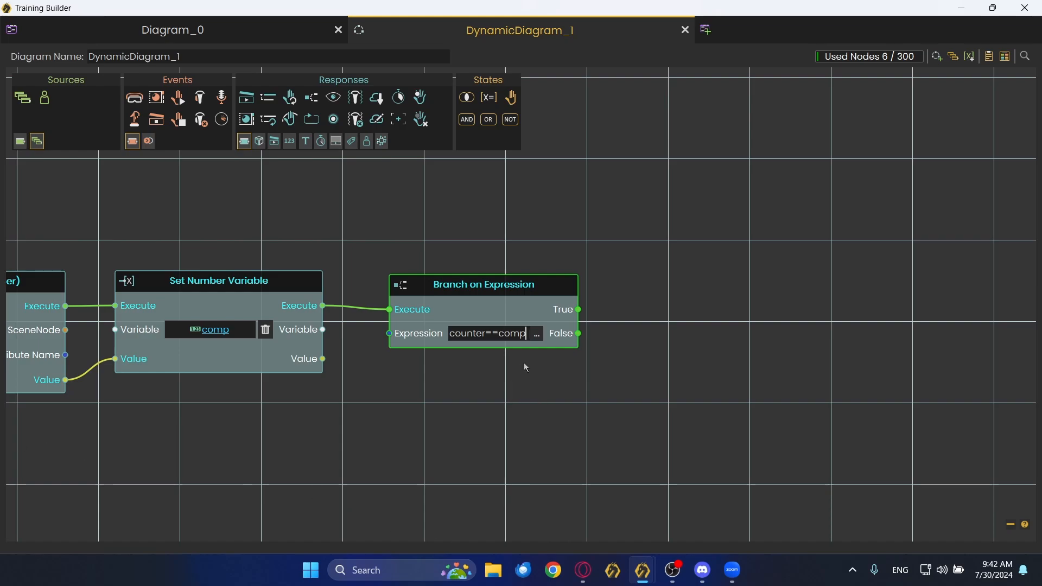
- Add a Get Node Attribute (Sequence) response beside the branch node and link it to the branch's True output
left_click_drag(646, 325, 440, 328)
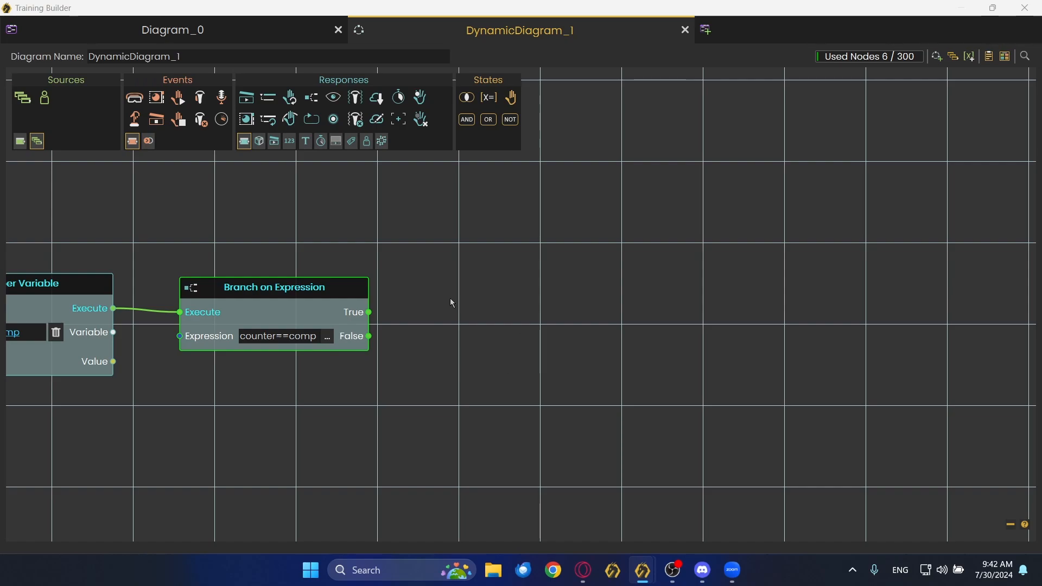
left_click(352, 142)
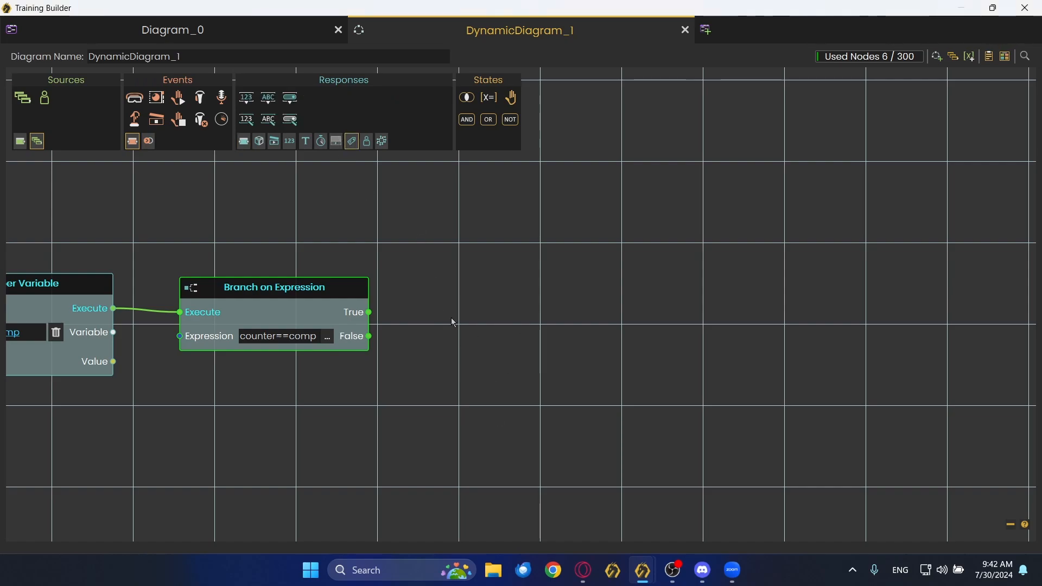
left_click(244, 142)
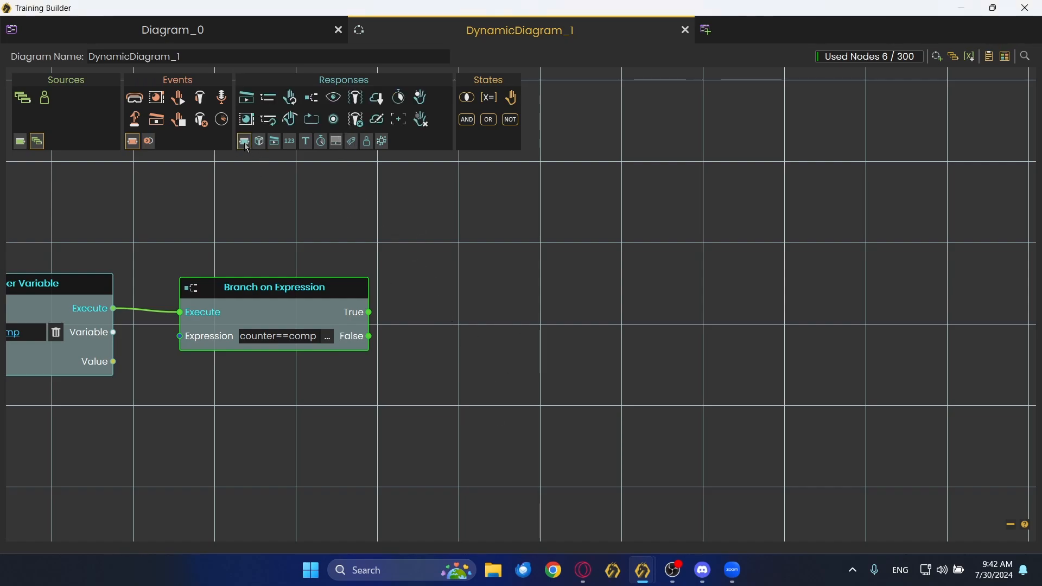
right_click(456, 312)
type("ge")
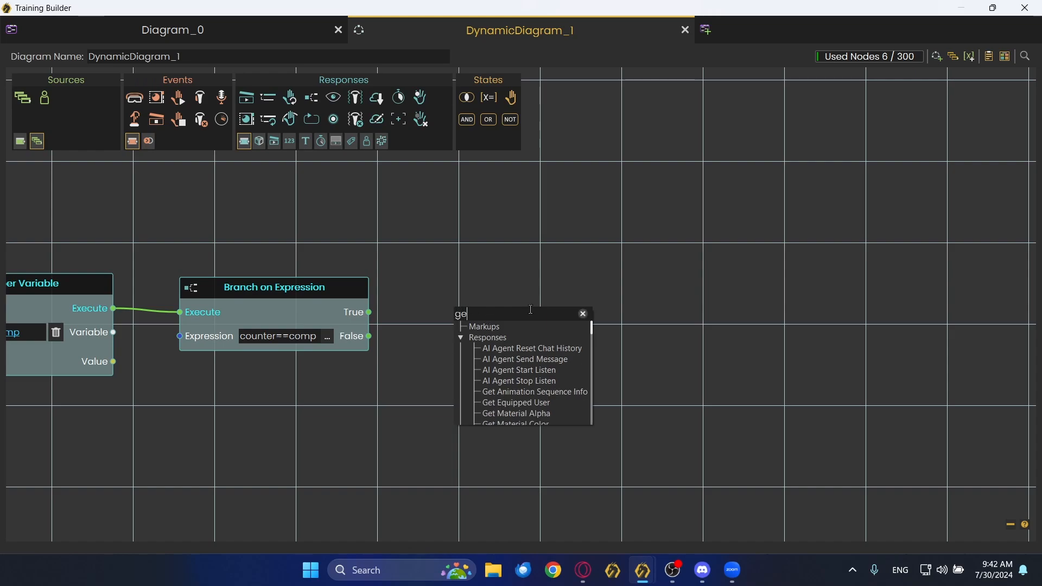
type("t node")
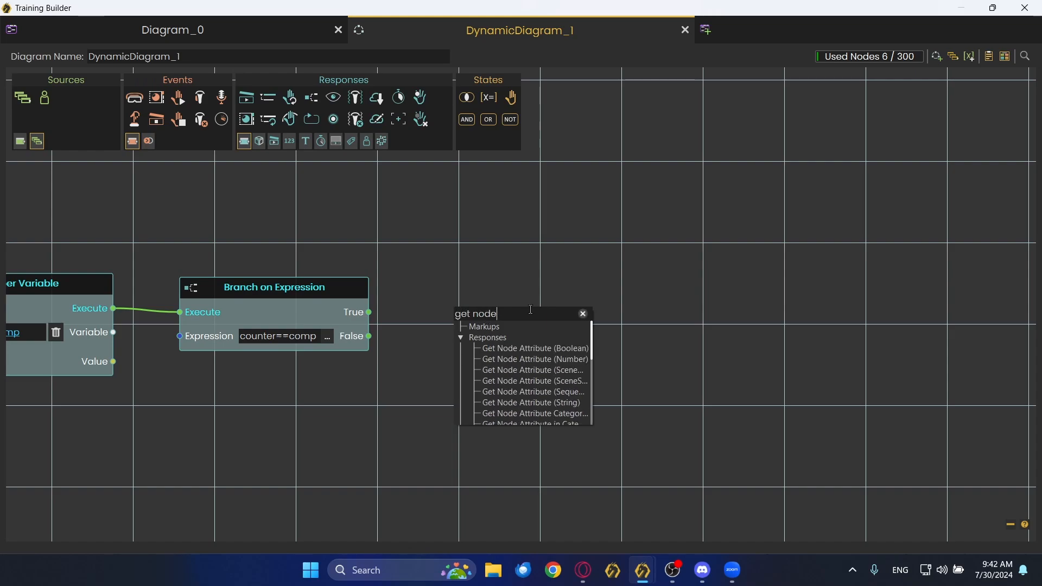
left_click(578, 393)
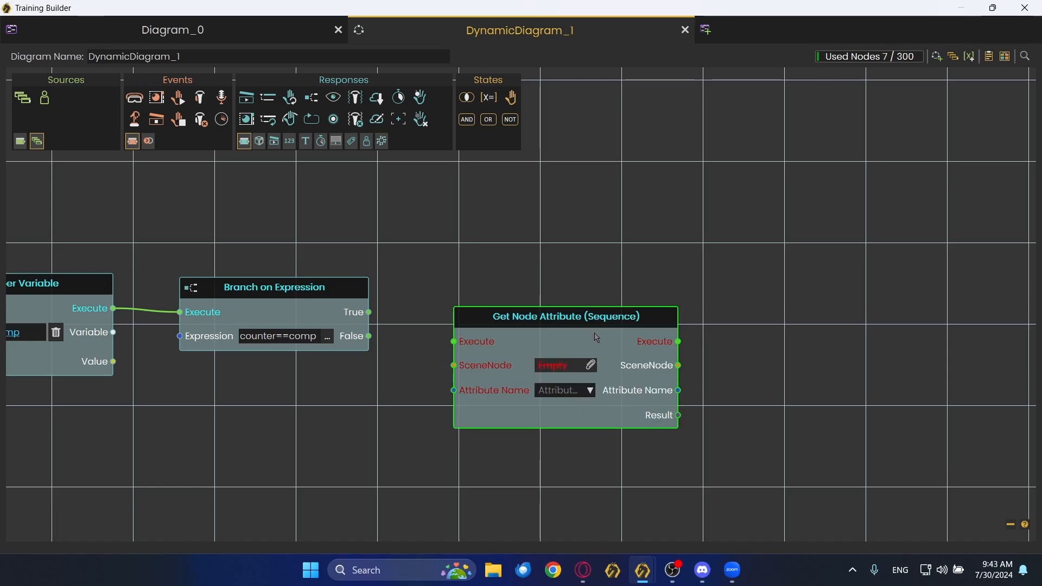
left_click_drag(369, 313, 432, 305)
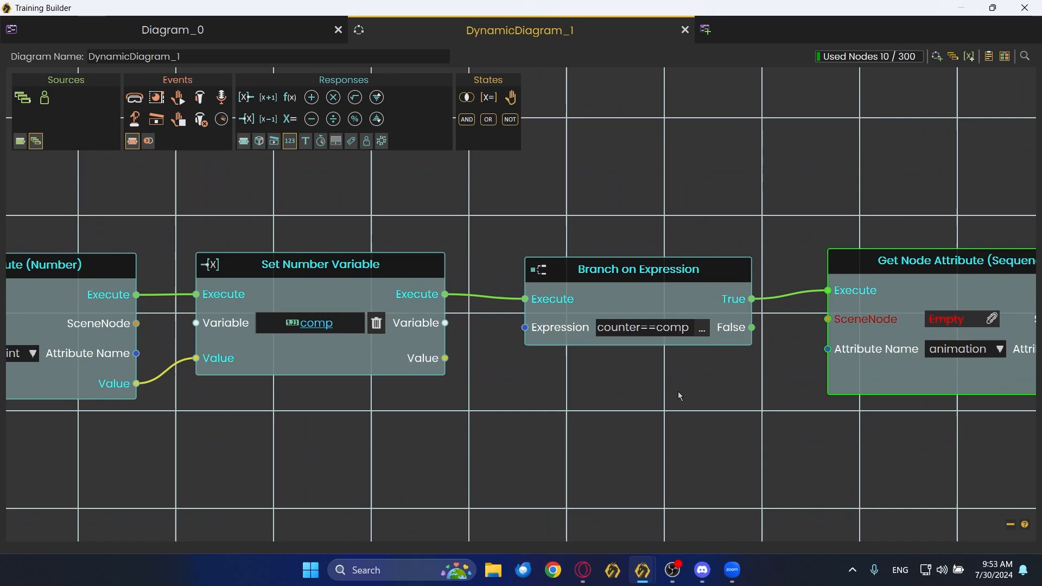
- Link the SceneNode output of Get Node Attribute (Number) to the SceneNode input of Get Node Attribute (Sequence)
left_click_drag(679, 394, 670, 392)
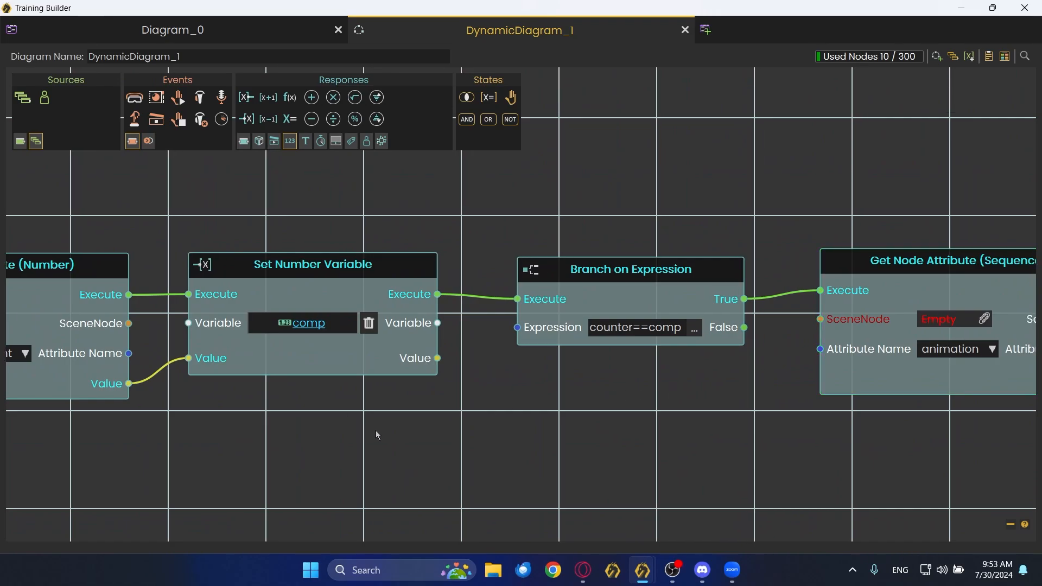
left_click_drag(525, 435, 496, 427)
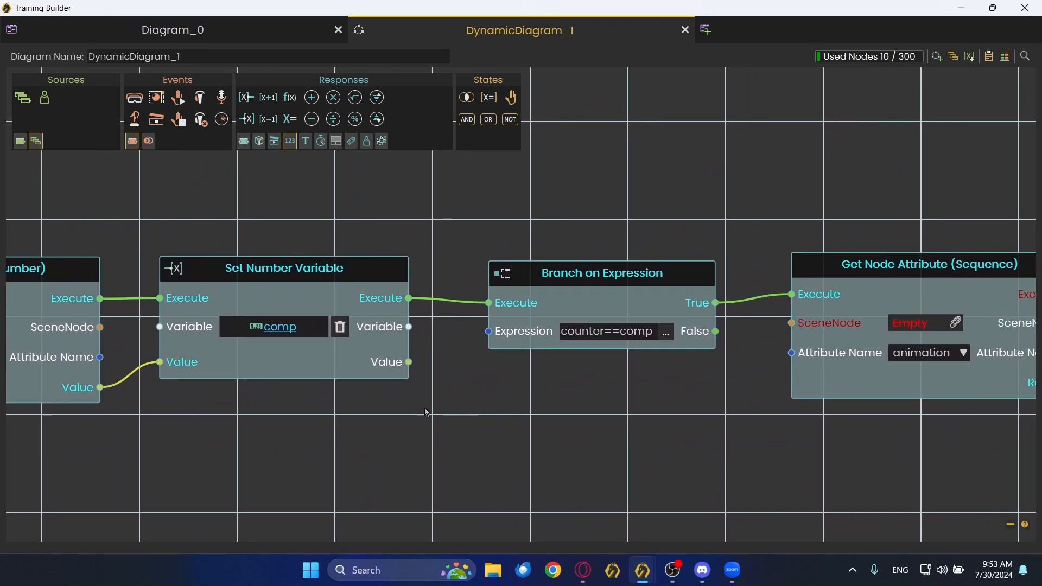
left_click_drag(101, 327, 792, 323)
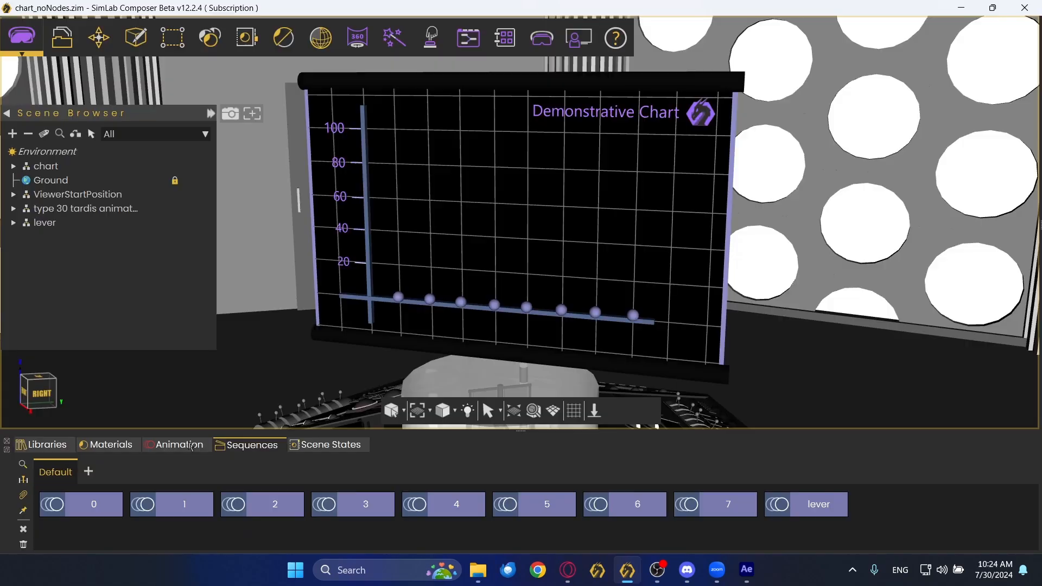
- In SimLab Composer, examine the first chart sphere's animation on the animation timeline
left_click(180, 446)
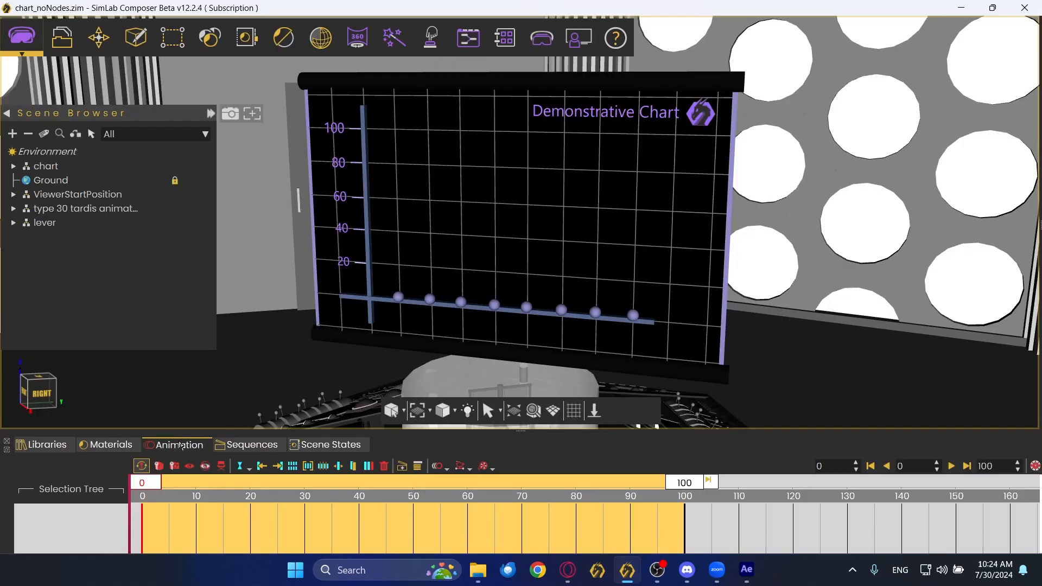
left_click(399, 297)
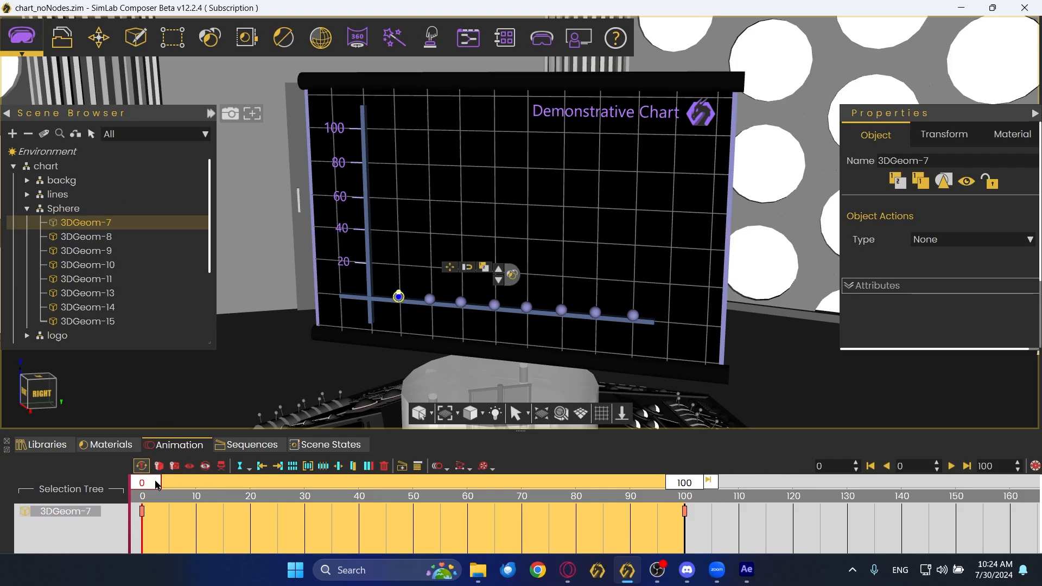
left_click_drag(156, 484, 110, 476)
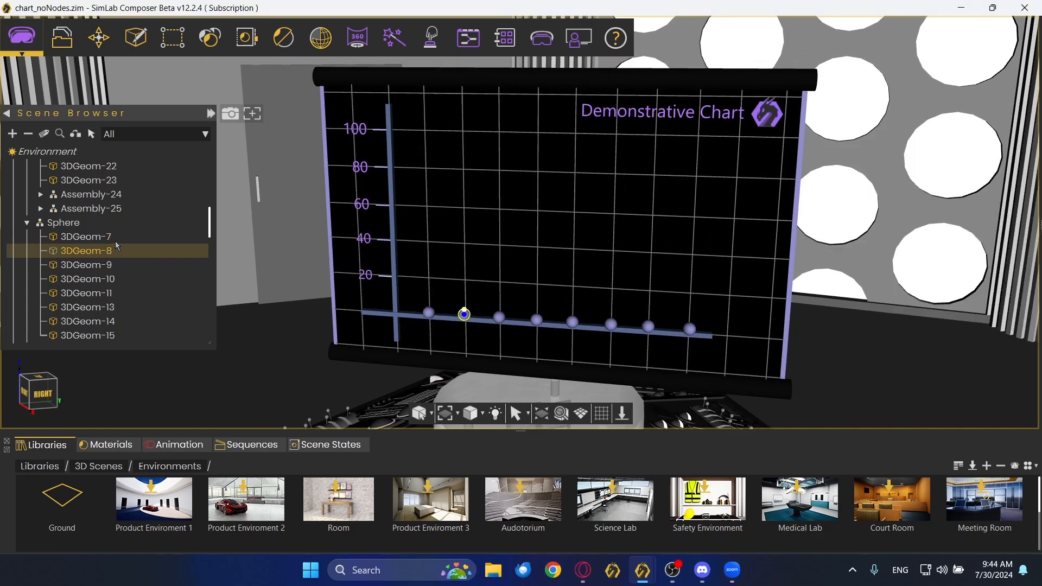
- Add an attribute named animation to all of the chart's spheres through the Attributes Manager
left_click(92, 326, "shift")
left_click(92, 337, "shift")
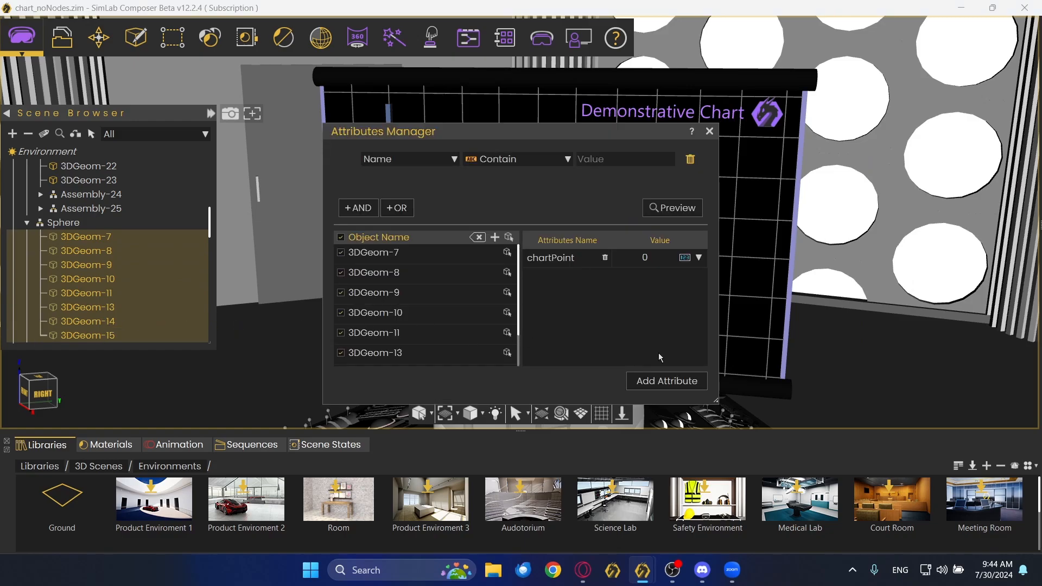
left_click(654, 385)
type("animation")
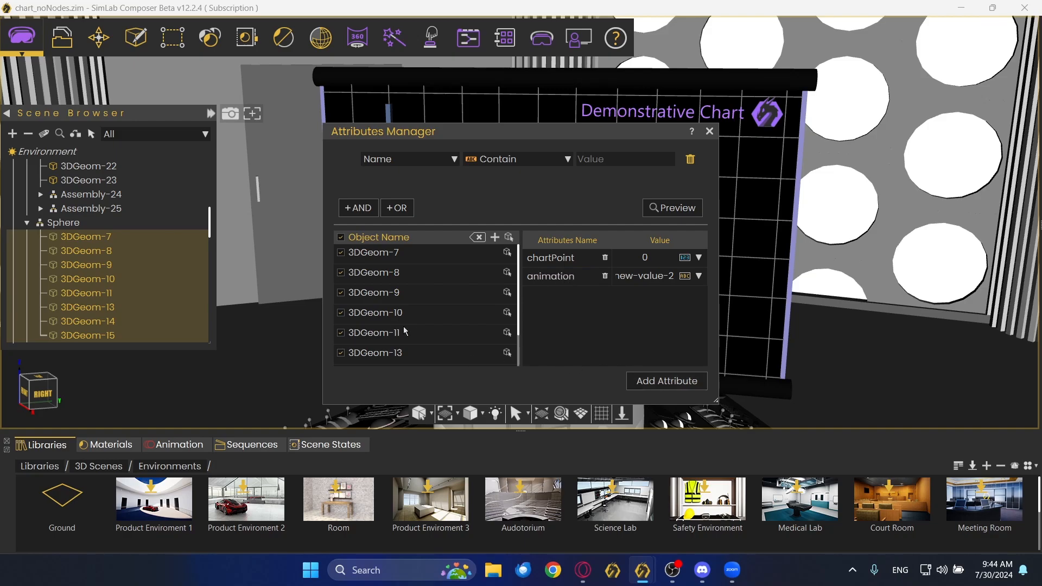
left_click(709, 131)
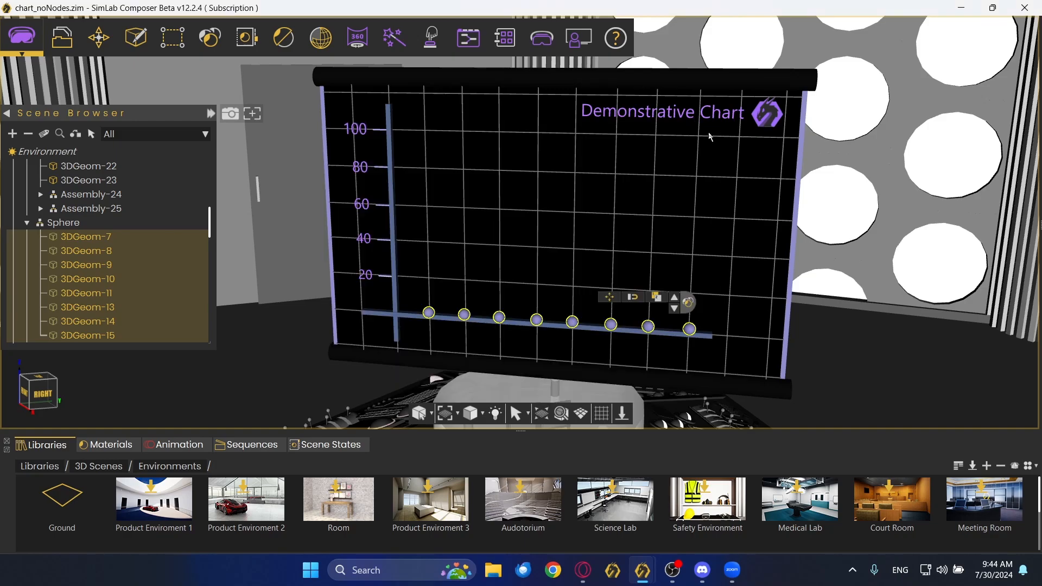
- Attach sequence 3 to the fourth sphere's animation attribute, and make the fifth sphere's a sequence-type attribute with sequence 4
left_click(1005, 237)
left_click(470, 502)
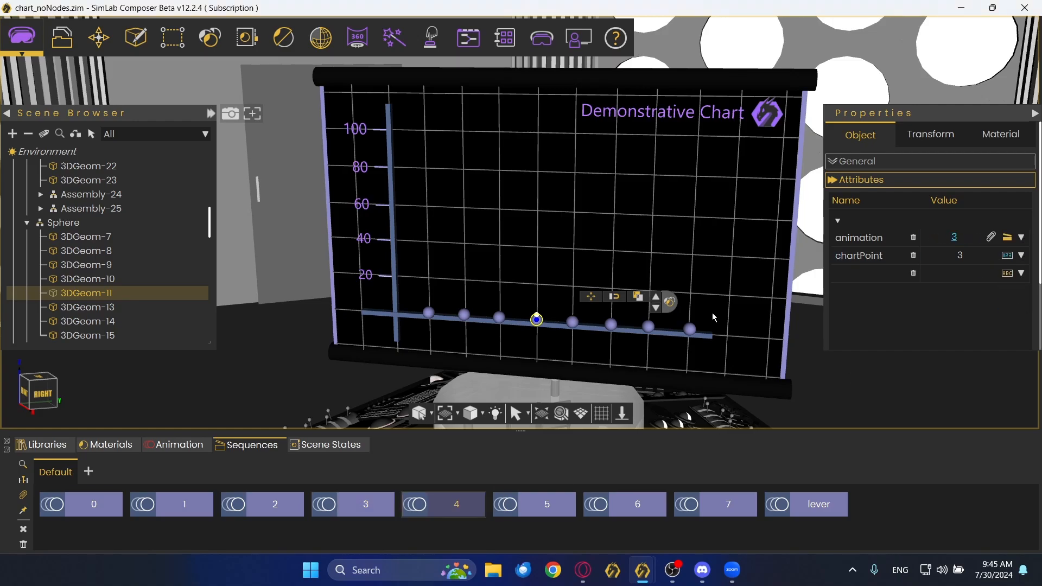
left_click(572, 321)
left_click(1021, 237)
left_click(1011, 278)
left_click(1005, 237)
- Change the sixth sphere's animation attribute to the sequence type and attach sequence 5 to it
left_click(557, 503)
left_click(610, 324)
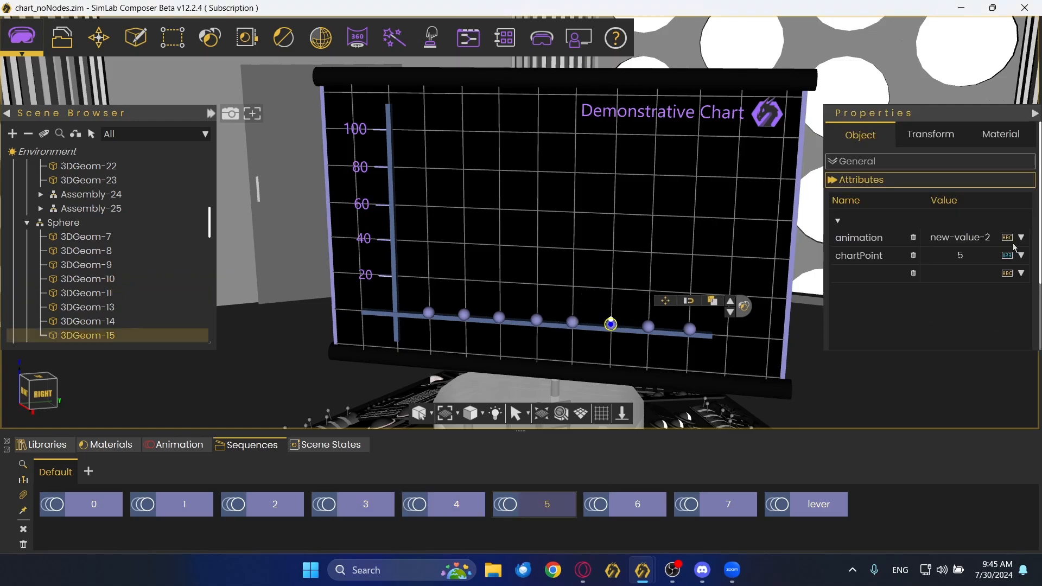
left_click(1021, 238)
left_click(1011, 279)
left_click(1004, 236)
- Change the seventh sphere's animation attribute to the sequence type and attach sequence 6 to it
left_click(638, 503)
left_click(648, 326)
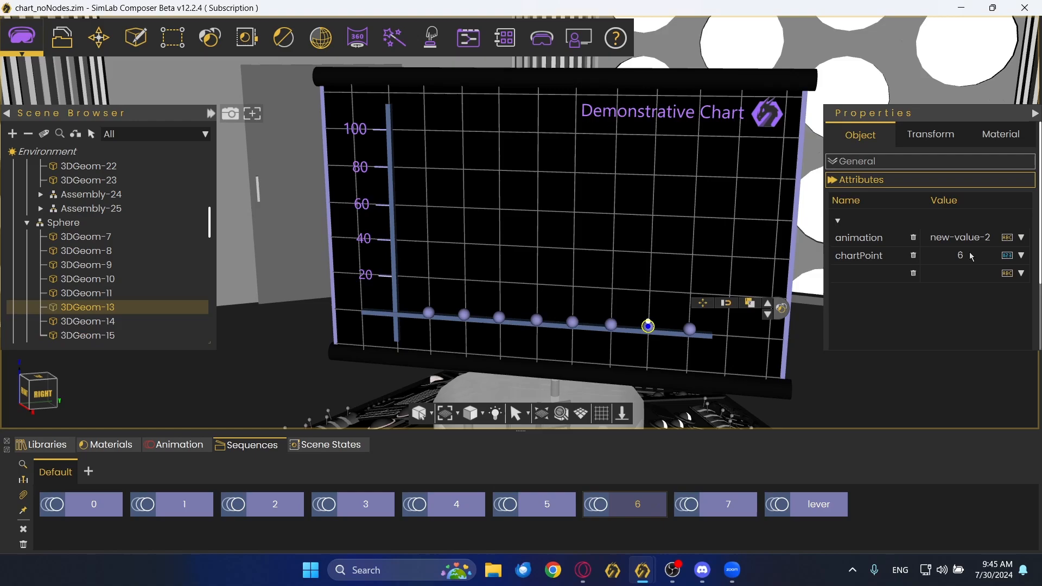
left_click(1021, 237)
left_click(1011, 279)
left_click(1005, 237)
- Change the eighth sphere's animation attribute to the sequence type and attach sequence 7 to it
left_click(727, 503)
left_click(689, 328)
left_click(1021, 237)
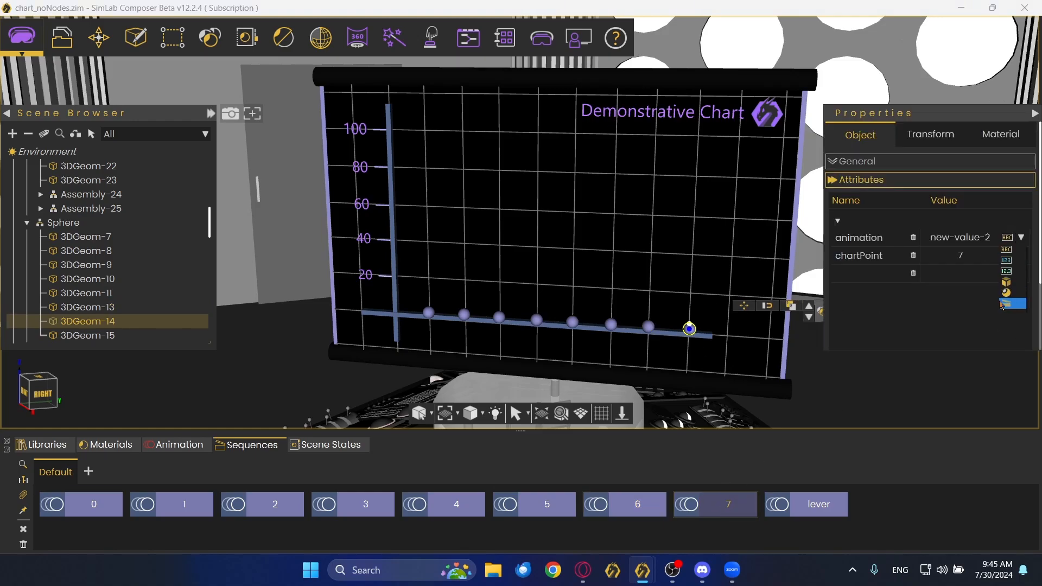
left_click(1011, 279)
left_click(1005, 236)
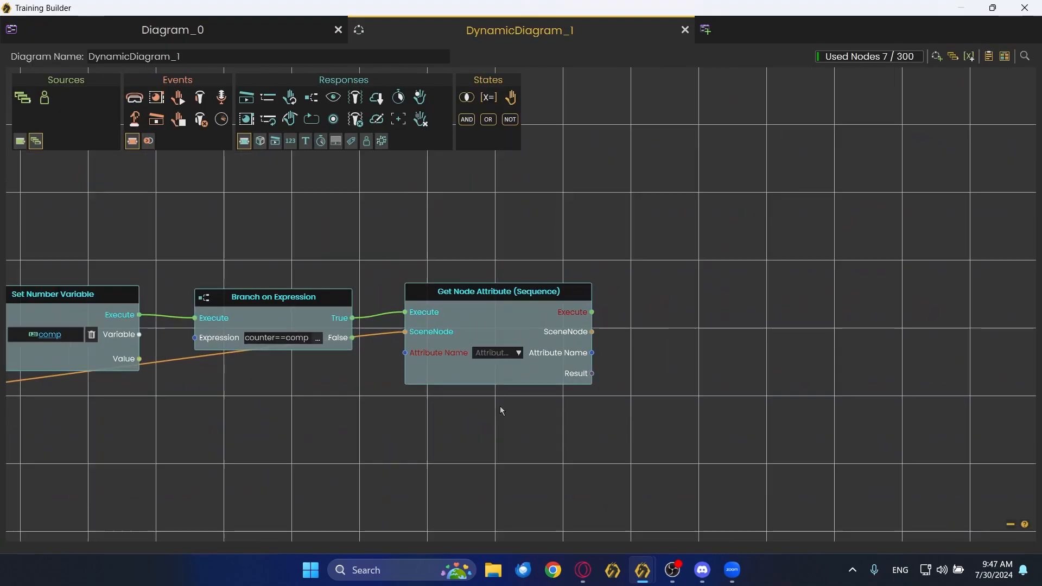
- Choose animation as the attribute name in the Get Node Attribute (Sequence) node
scroll(499, 405, "up", 3)
left_click(515, 377)
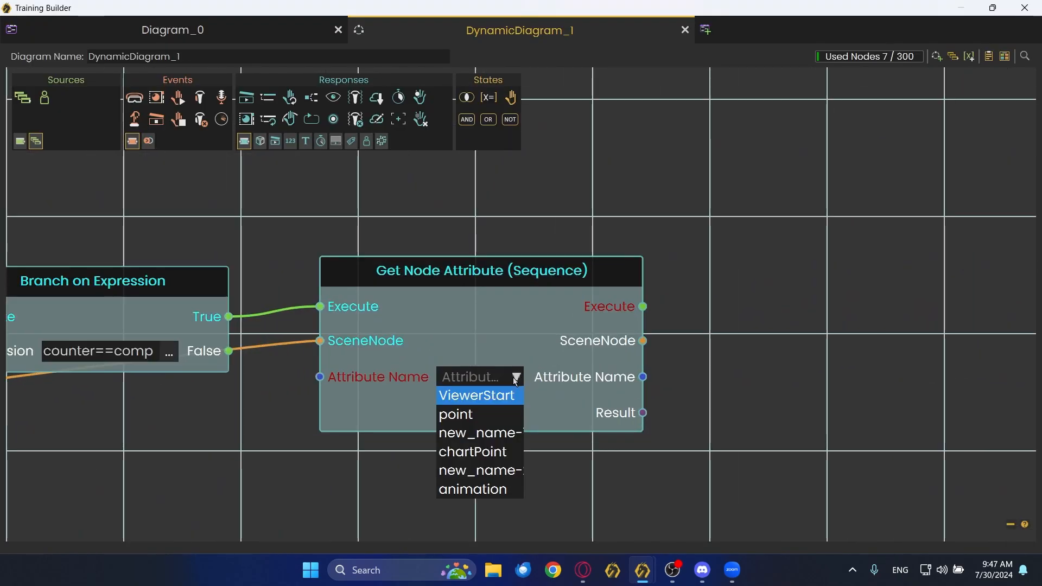
left_click(480, 489)
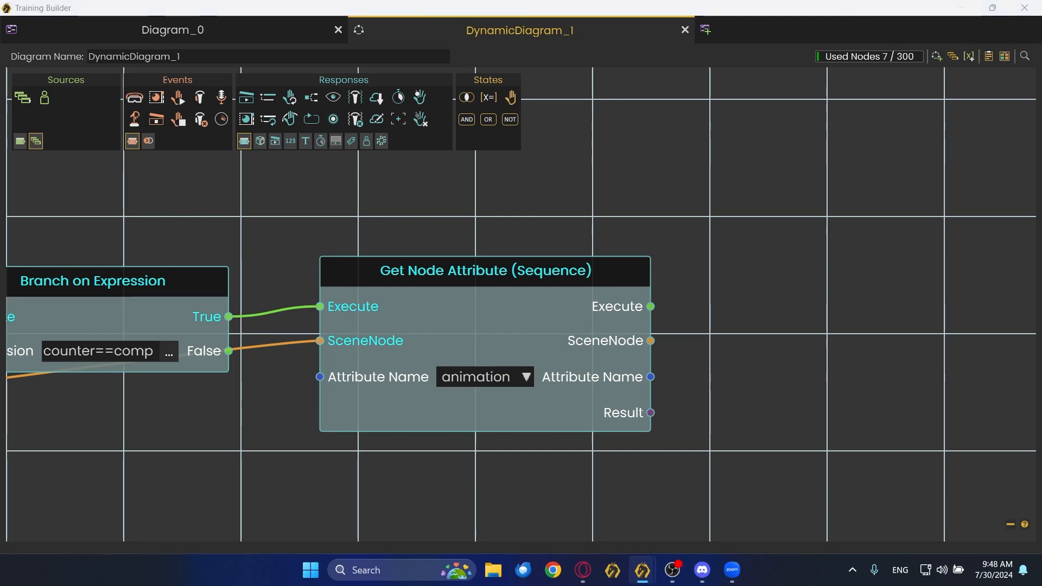
left_click_drag(914, 344, 574, 337)
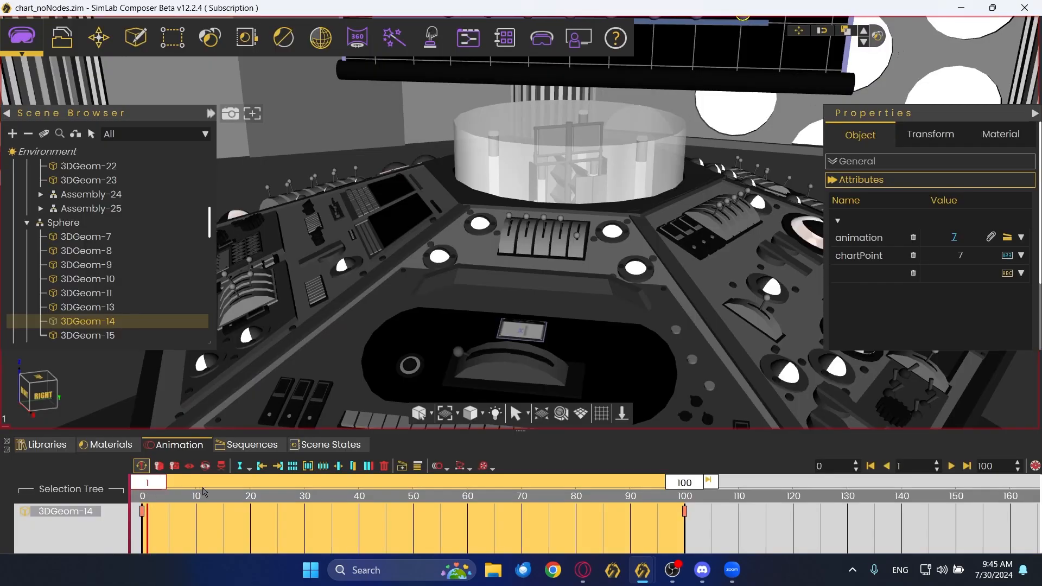
- Switch to SimLab Composer and scrub the animation timeline to its end around frame 100 to examine the lever's motion
left_click(691, 527)
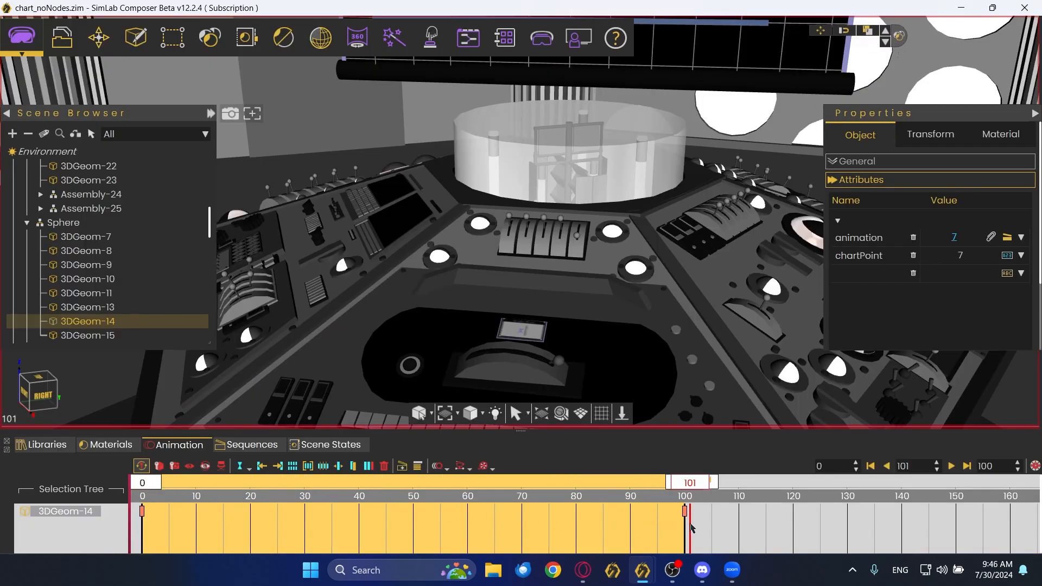
mouse_move(691, 525)
left_mouse_down()
mouse_move(675, 525)
mouse_move(685, 522)
left_mouse_up()
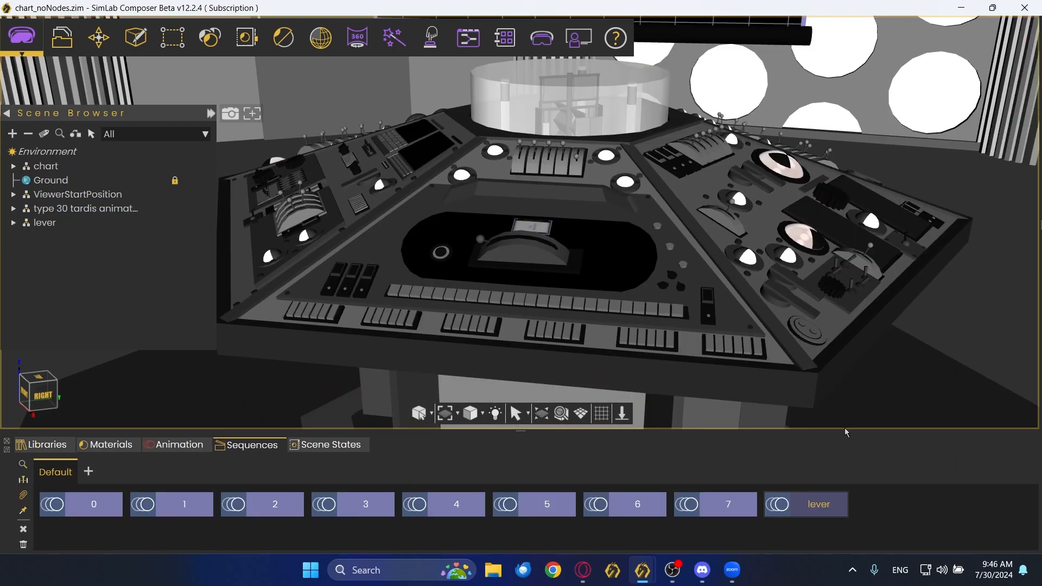
- Create a number variable named lever and assign it as the variable of the lever sequence
mouse_move(1039, 140)
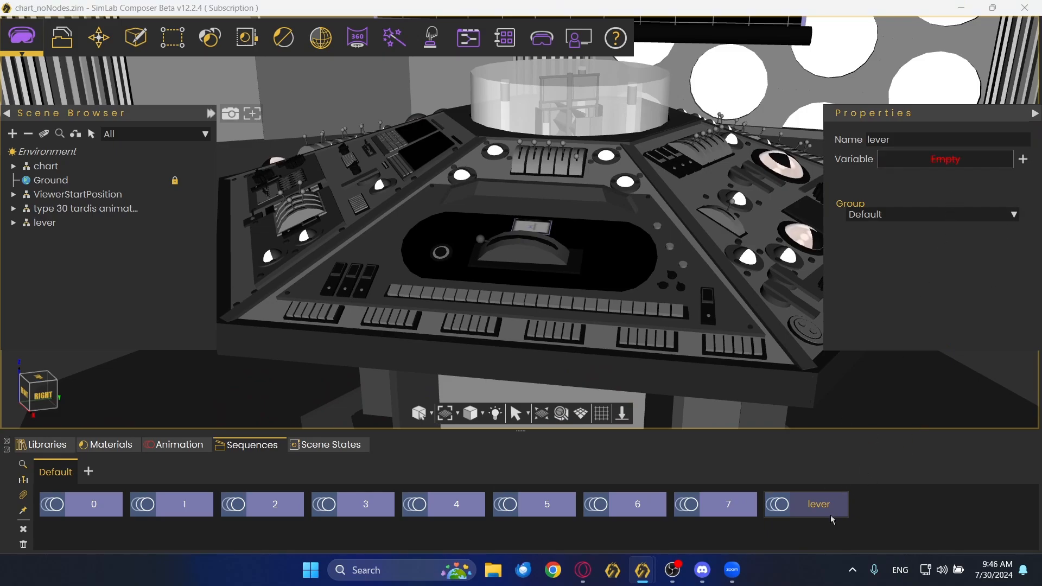
left_click(945, 159)
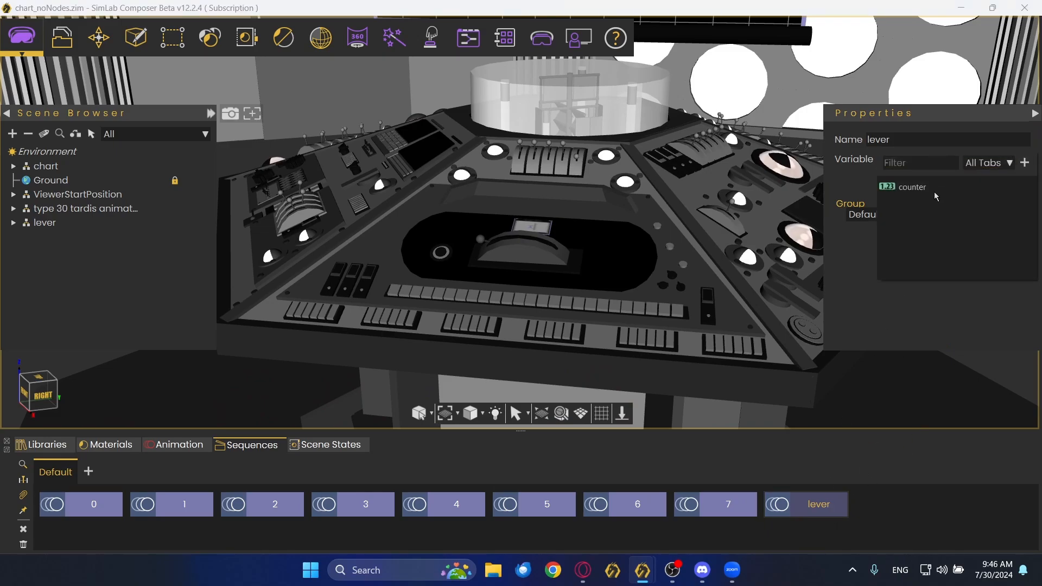
left_click(1025, 162)
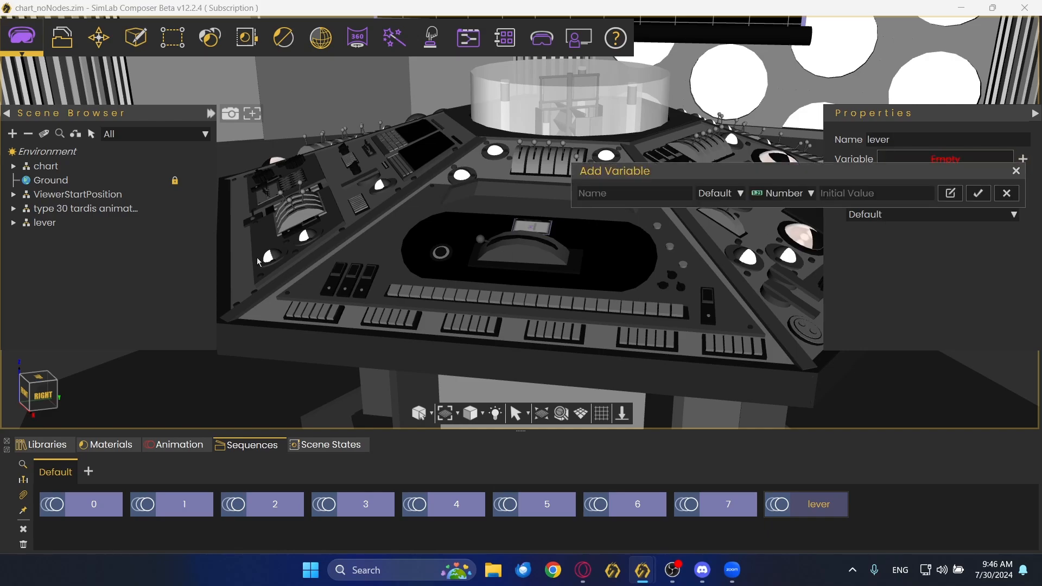
type("lever")
left_click(977, 193)
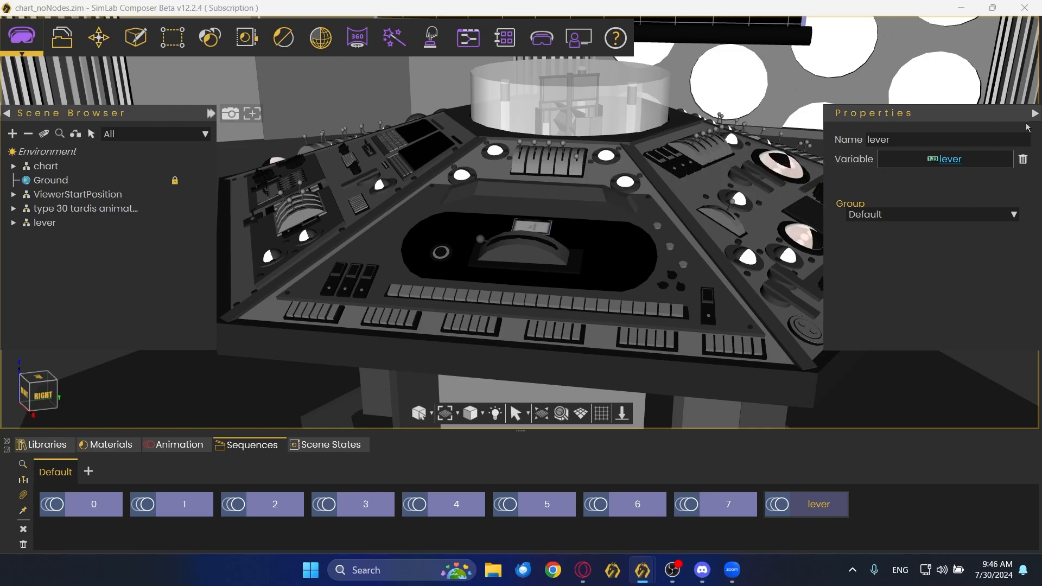
left_click(1034, 112)
- In Training Builder, add a Number Variable Value node executed after Get Node Attribute (Sequence) and set its variable to lever
scroll(719, 153, "up", 3)
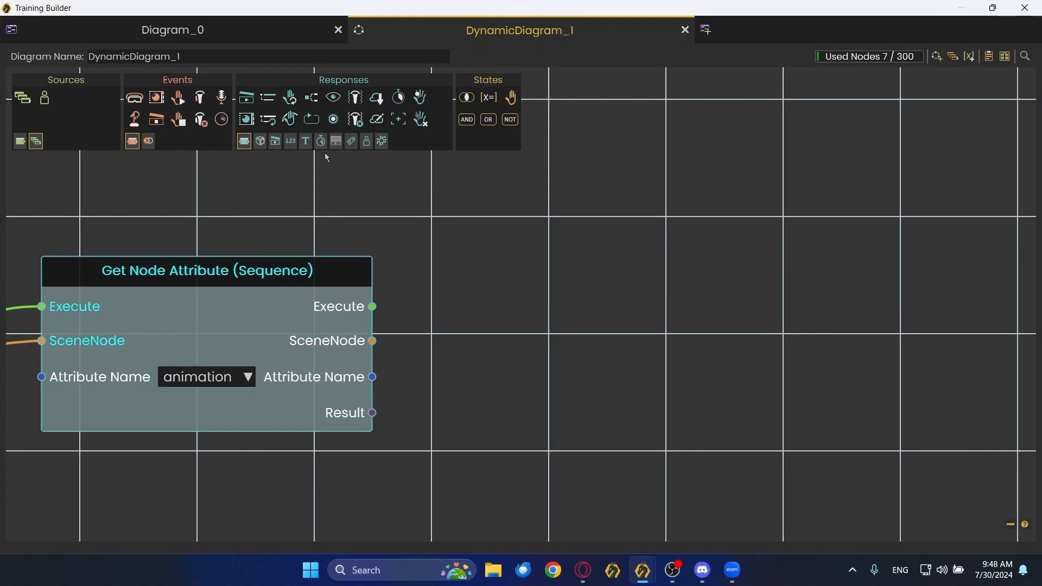
left_click(291, 143)
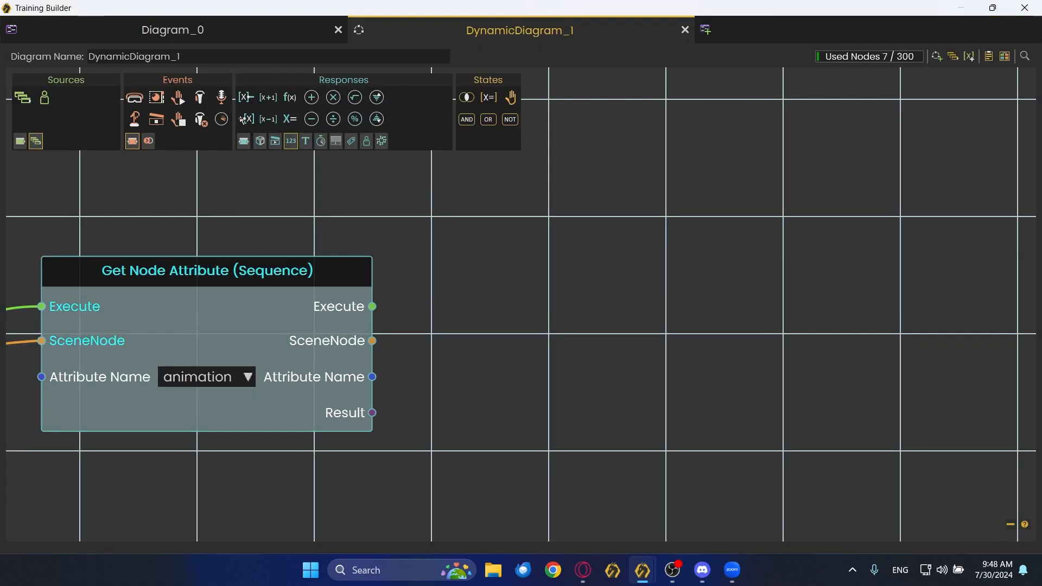
left_click_drag(508, 315, 508, 314)
left_click_drag(373, 306, 506, 358)
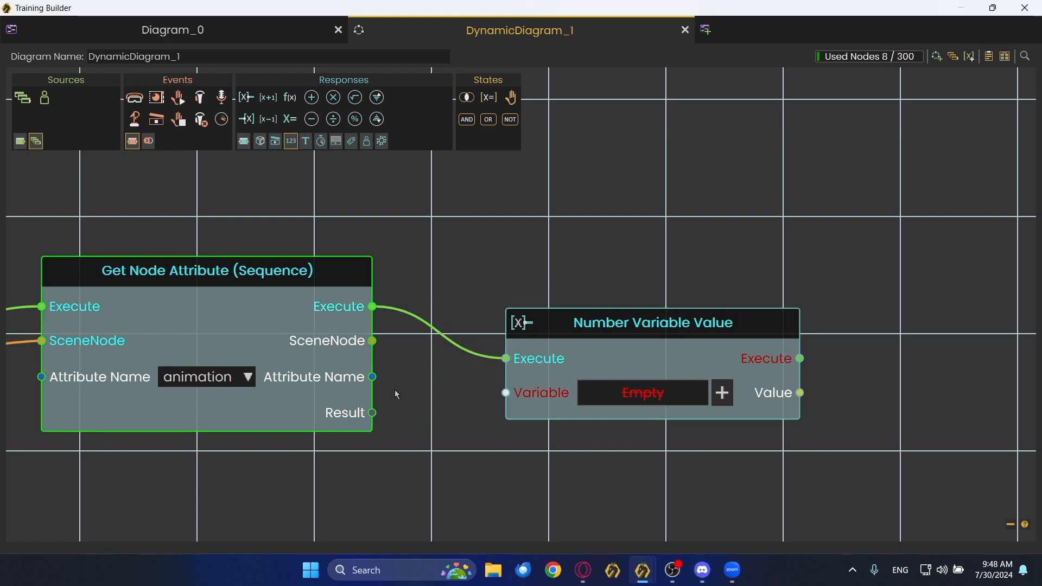
left_click(647, 398)
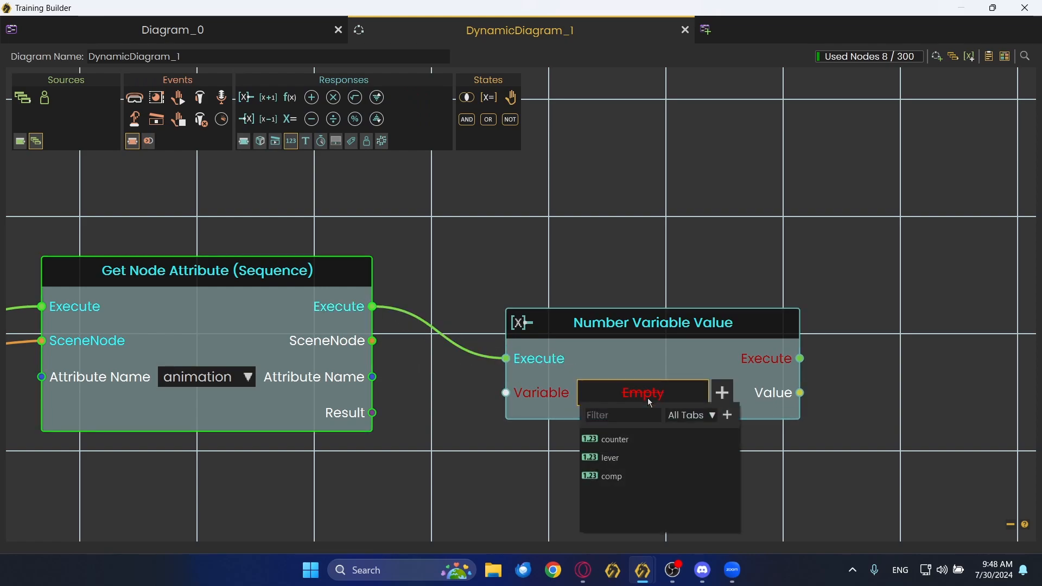
left_click(617, 456)
left_click_drag(600, 361, 610, 342)
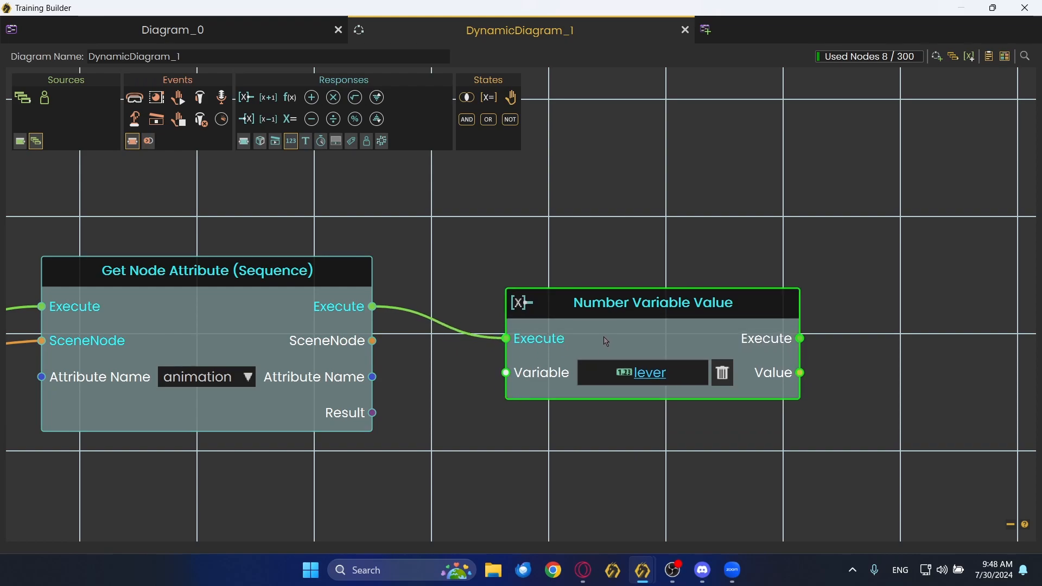
- Add a Set Sequence Play Range node beside the Number Variable Value node and link their Execute ports
middle_click_drag(866, 247, 567, 242)
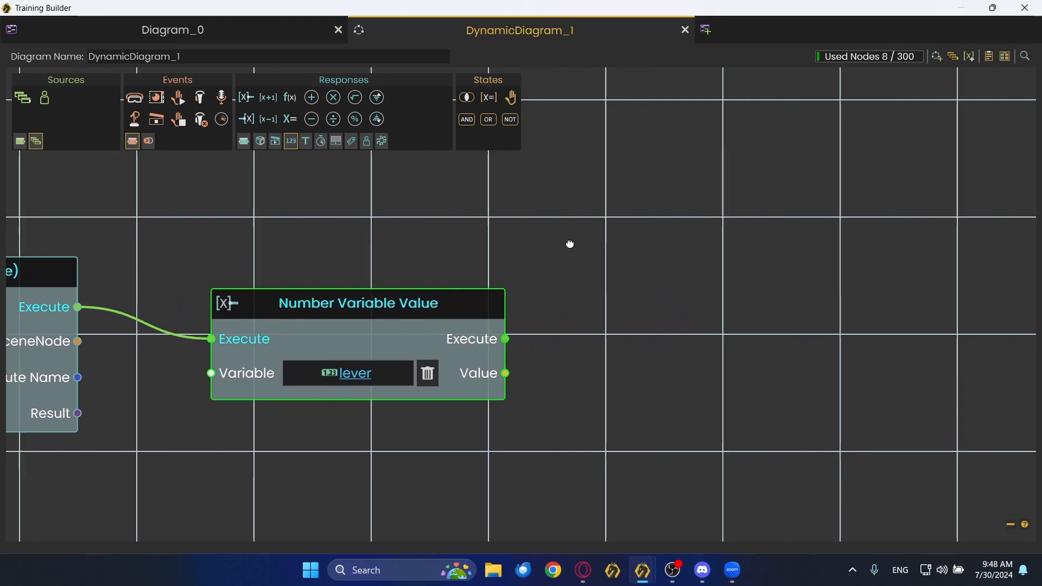
right_click(625, 337)
type("set seq")
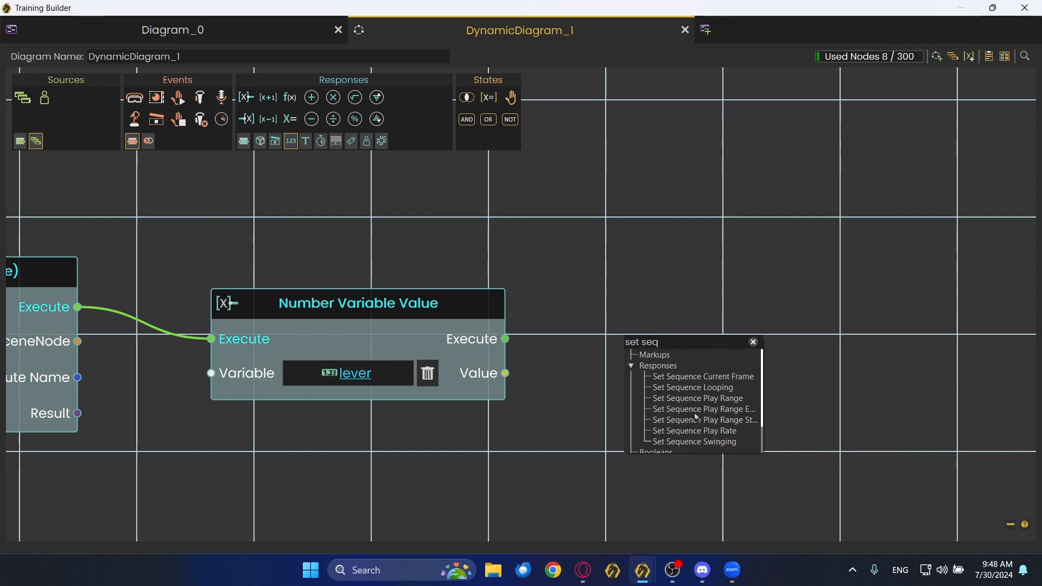
left_click(717, 404)
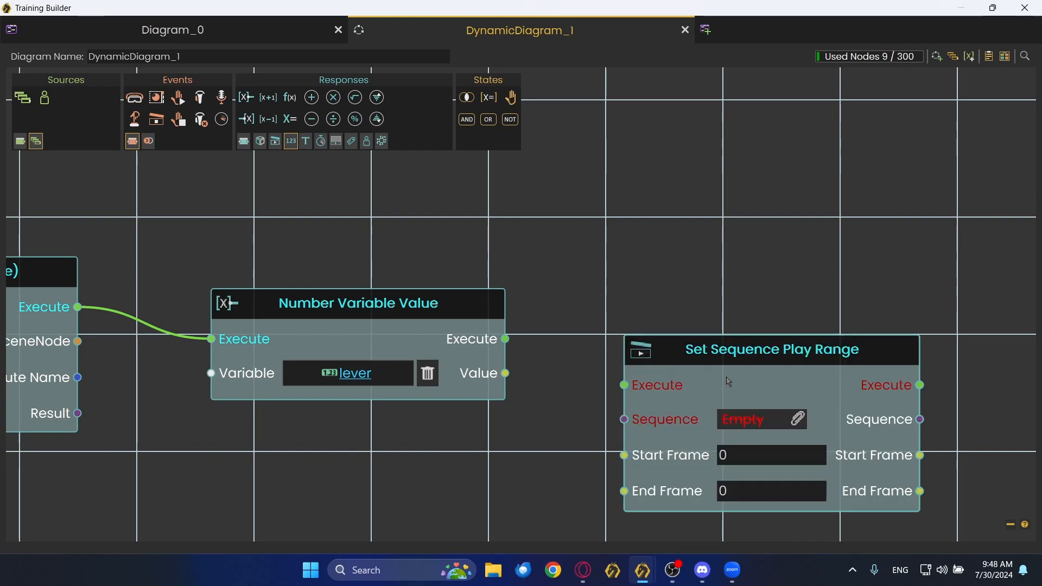
left_click_drag(726, 379, 710, 315)
left_click_drag(505, 339, 604, 341)
- Feed the play range node's Sequence from the attribute Result and its End Frame from the lever variable's Value
left_click_drag(77, 414, 602, 367)
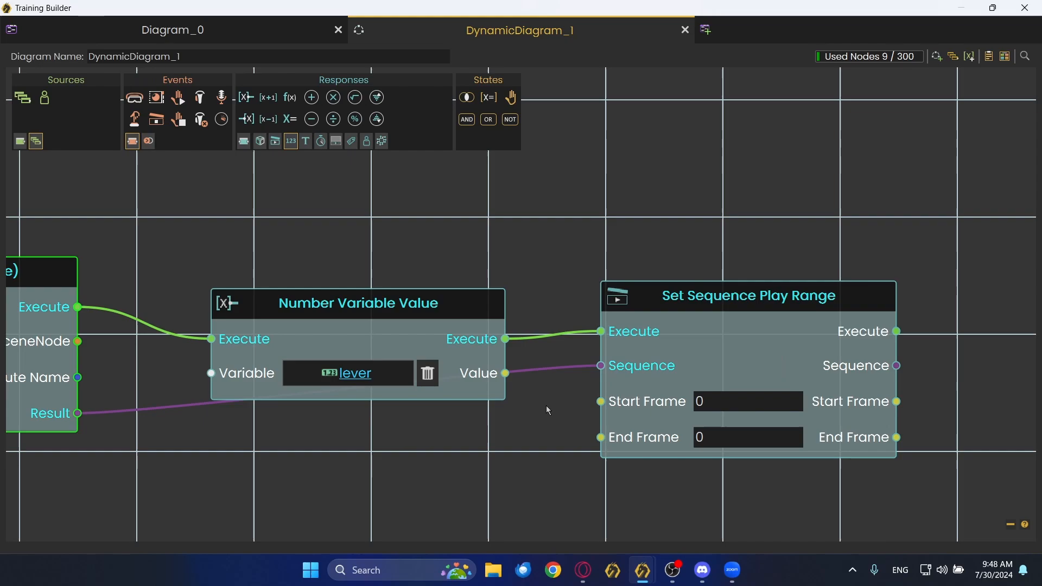
left_click_drag(498, 358, 601, 437)
scroll(521, 502, "down", 2)
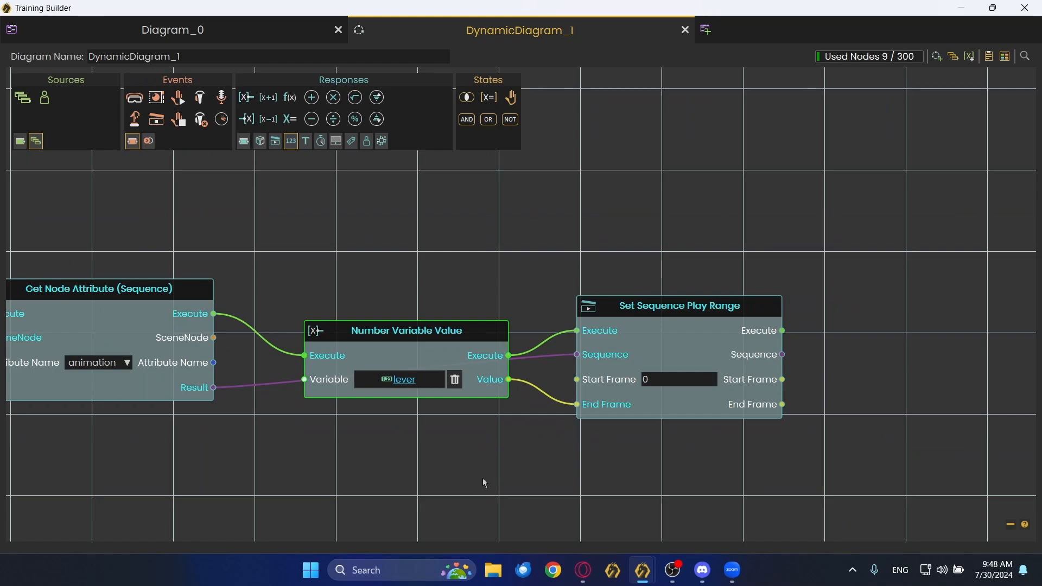
- Add a Play Sequence node after Set Sequence Play Range and link both the Execute and Sequence ports between them
left_click_drag(656, 475, 340, 479)
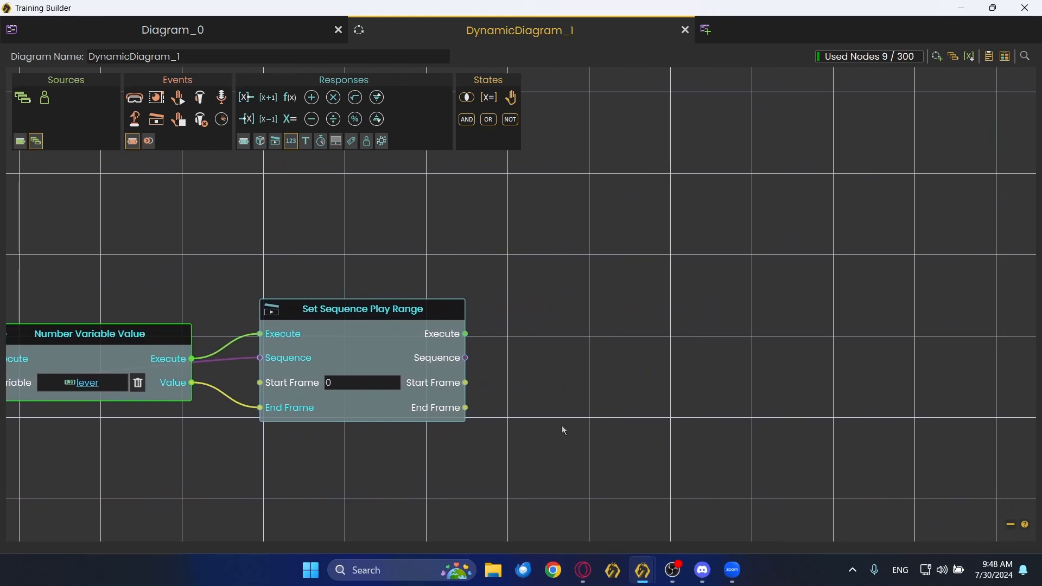
right_click(547, 353)
type("set seq")
key("ctrl+a")
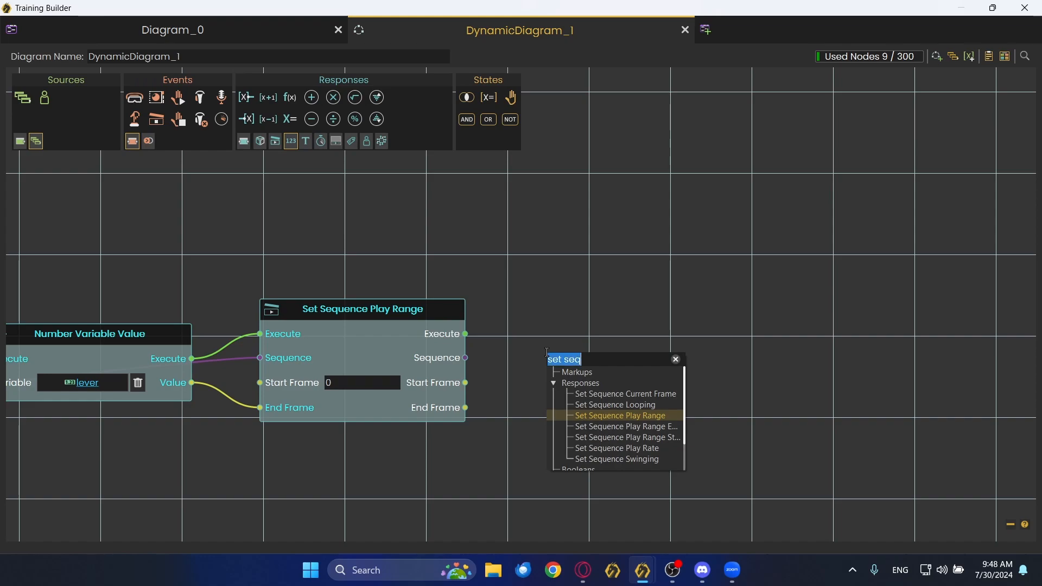
type("play se")
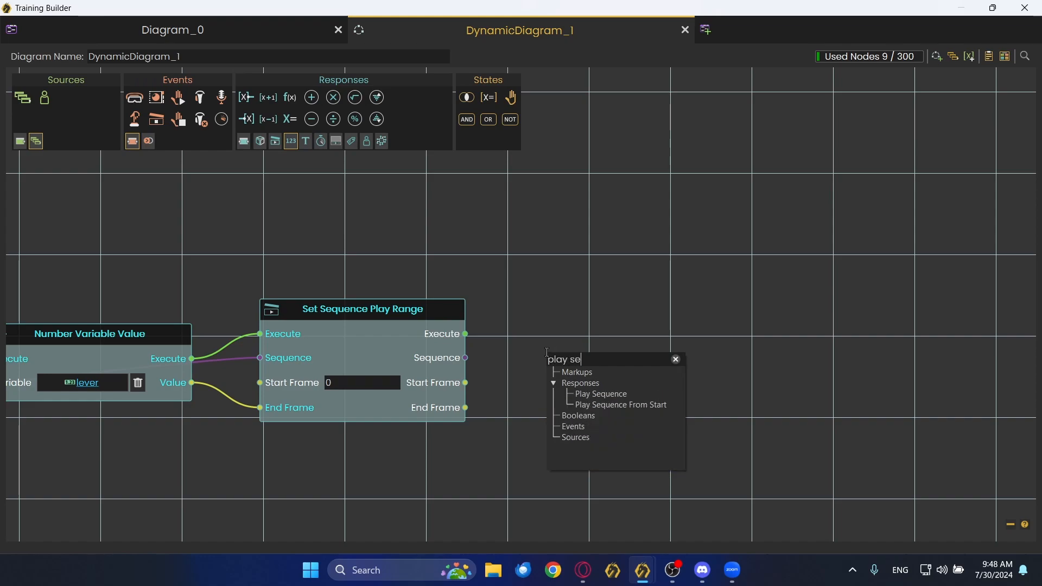
left_click(623, 394)
left_click_drag(466, 333, 549, 353)
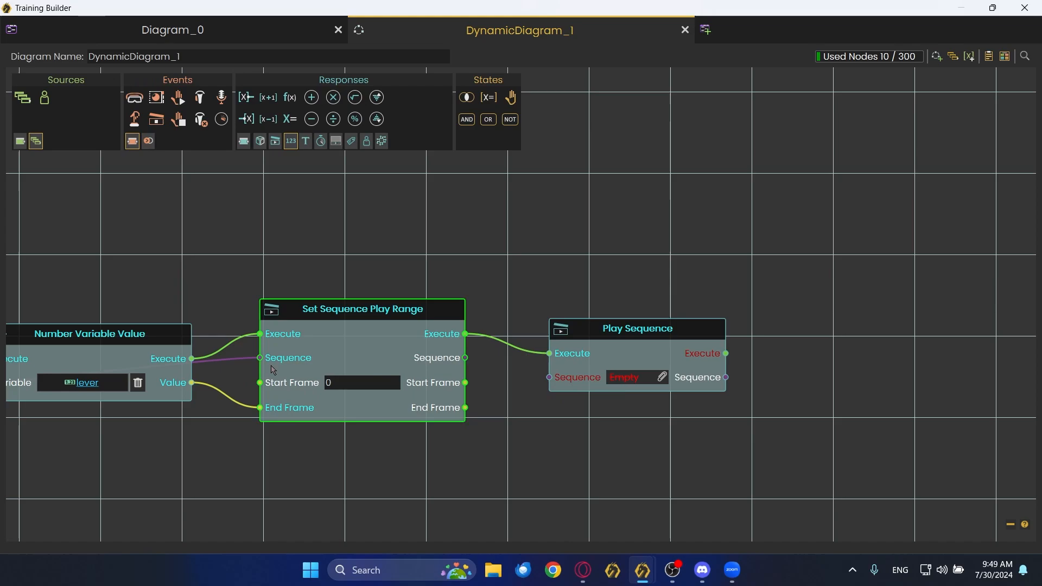
left_click_drag(466, 362, 549, 378)
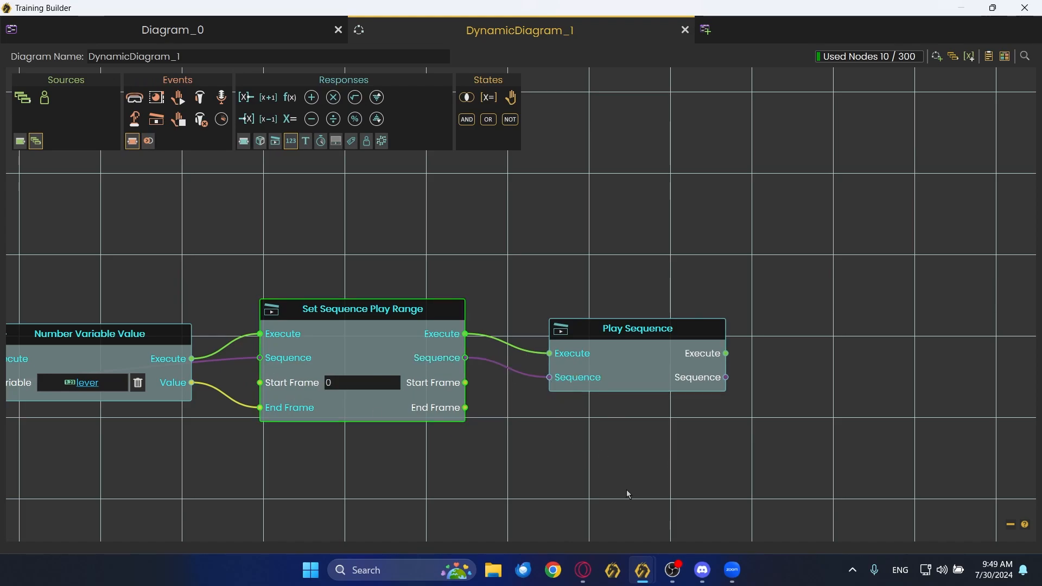
middle_click_drag(750, 472, 902, 461)
scroll(732, 449, "down", 2)
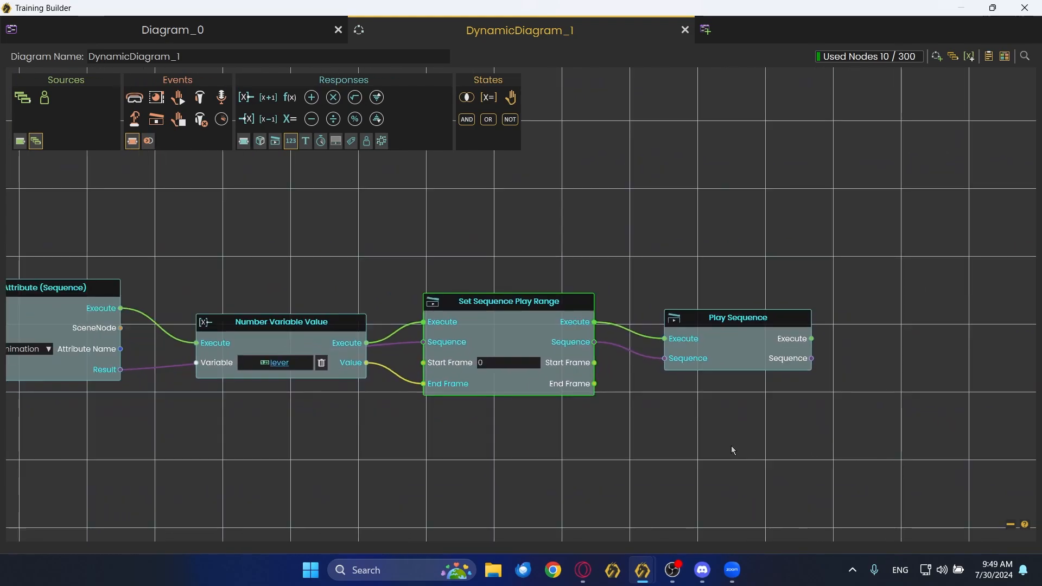
scroll(548, 460, "down", 1)
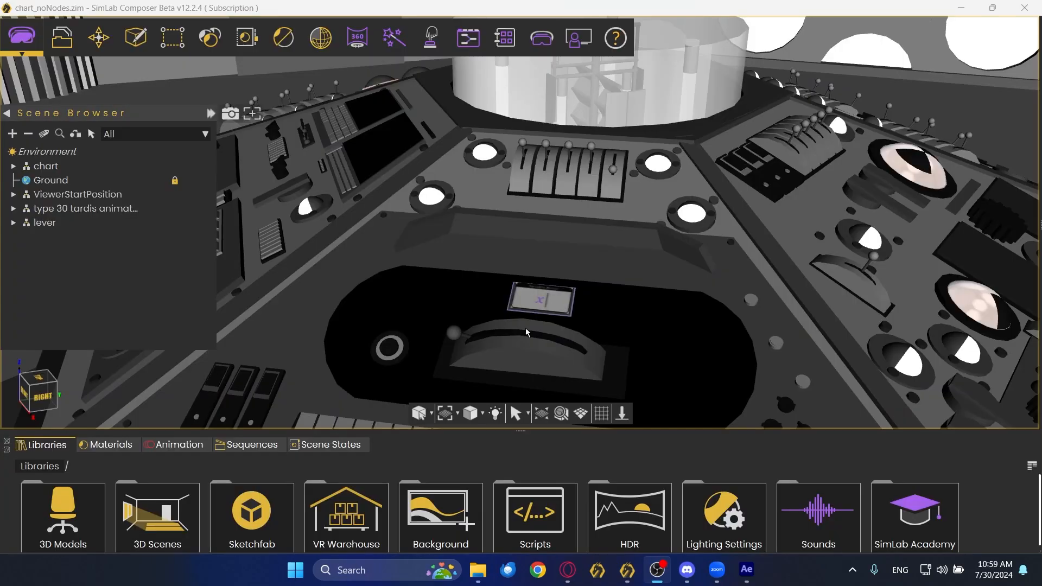
- Switch to SimLab Composer and open the VR Variable Writer properties of the small display above the lever
left_click(537, 299)
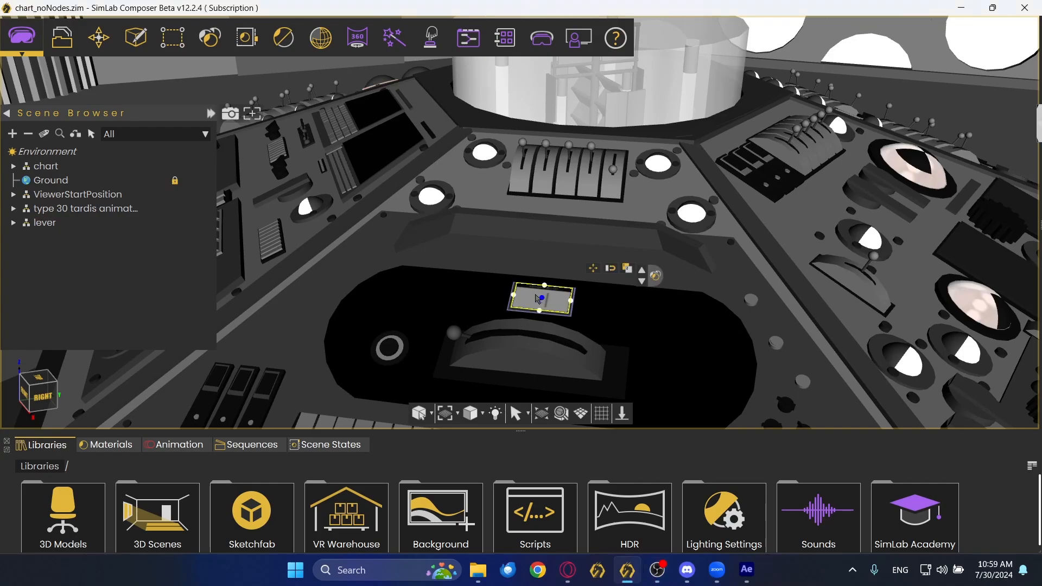
left_click(1040, 134)
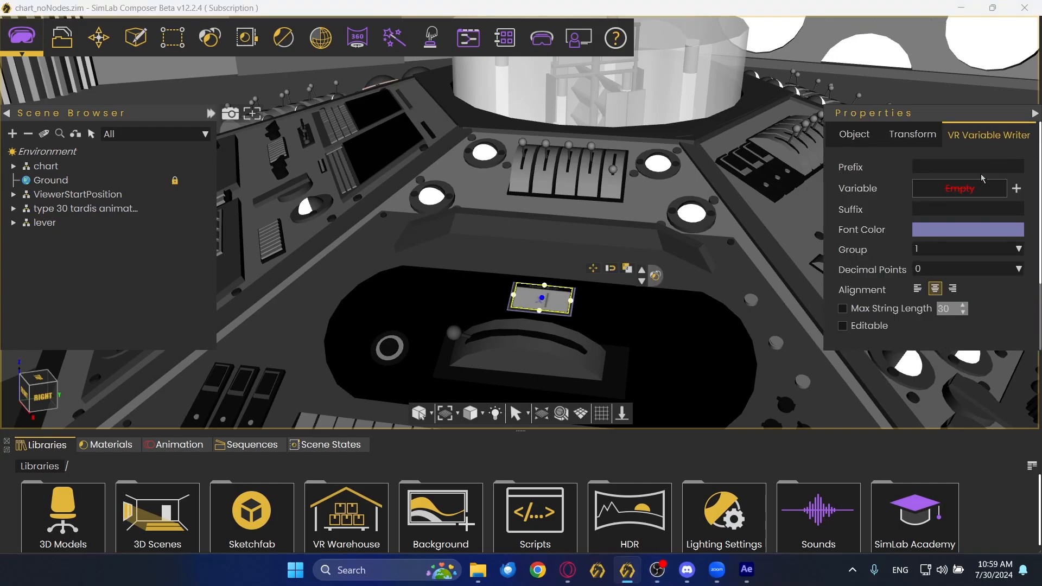